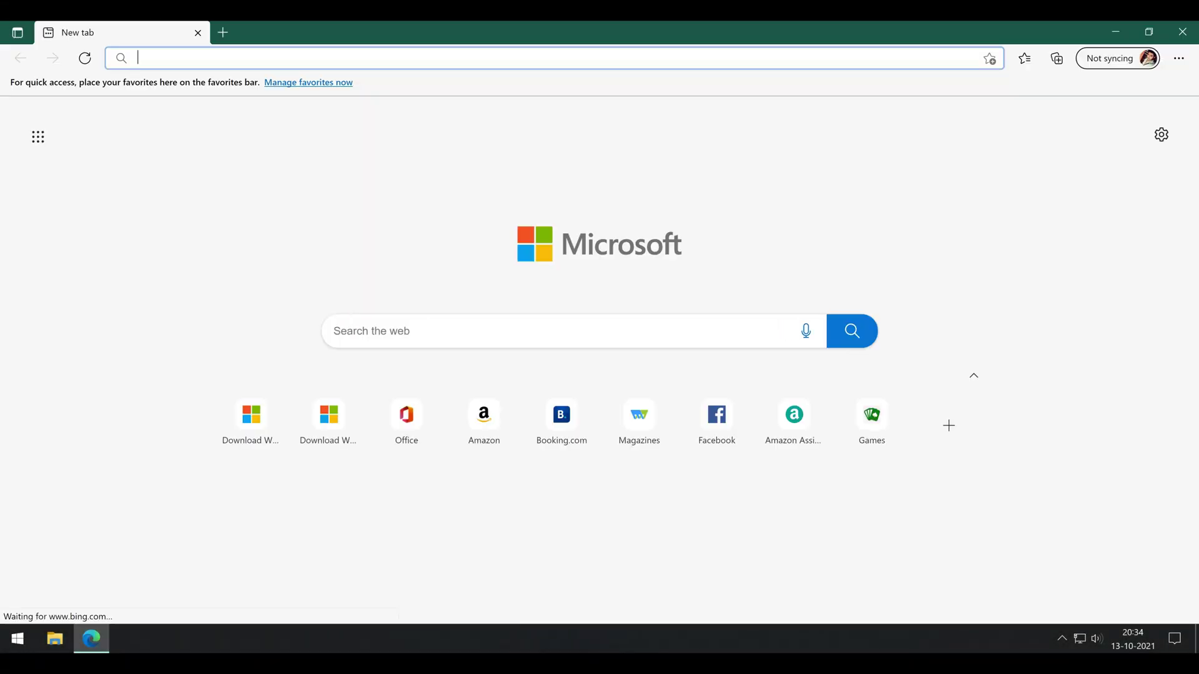
Bring up the paste options in Edge's address bar to enter the Windows 11 download page URL
right_click(297, 58)
Go to the Windows 11 download page and request the Windows 11 disk image
key("Return")
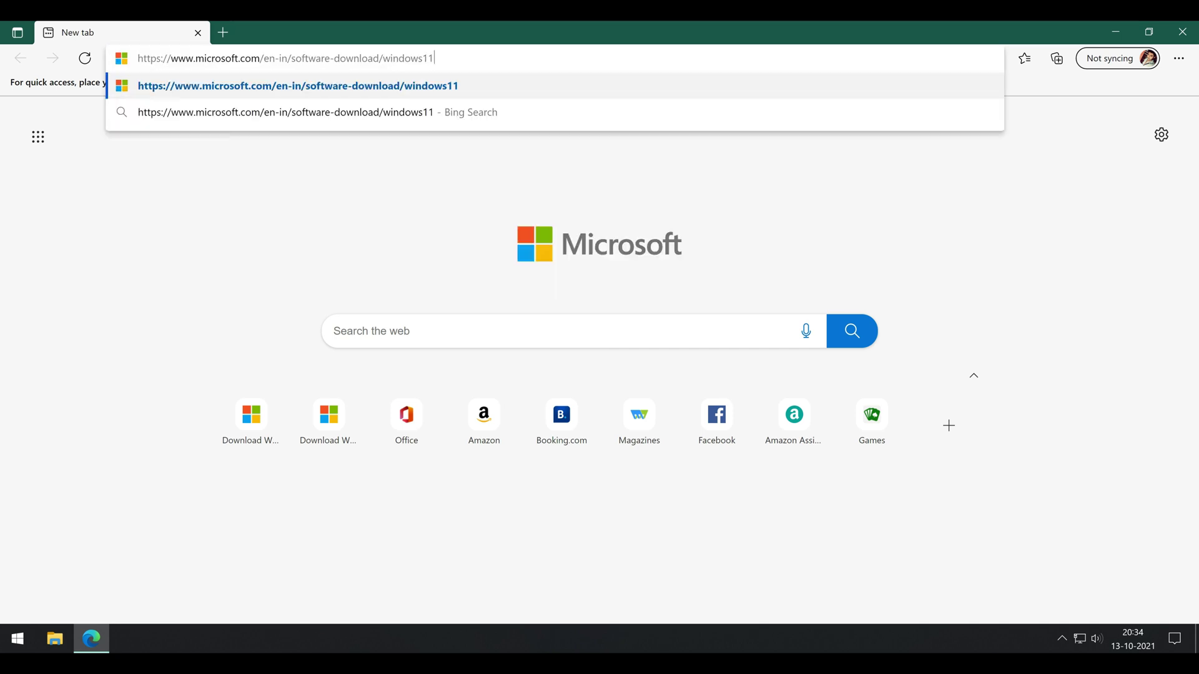
key("Return")
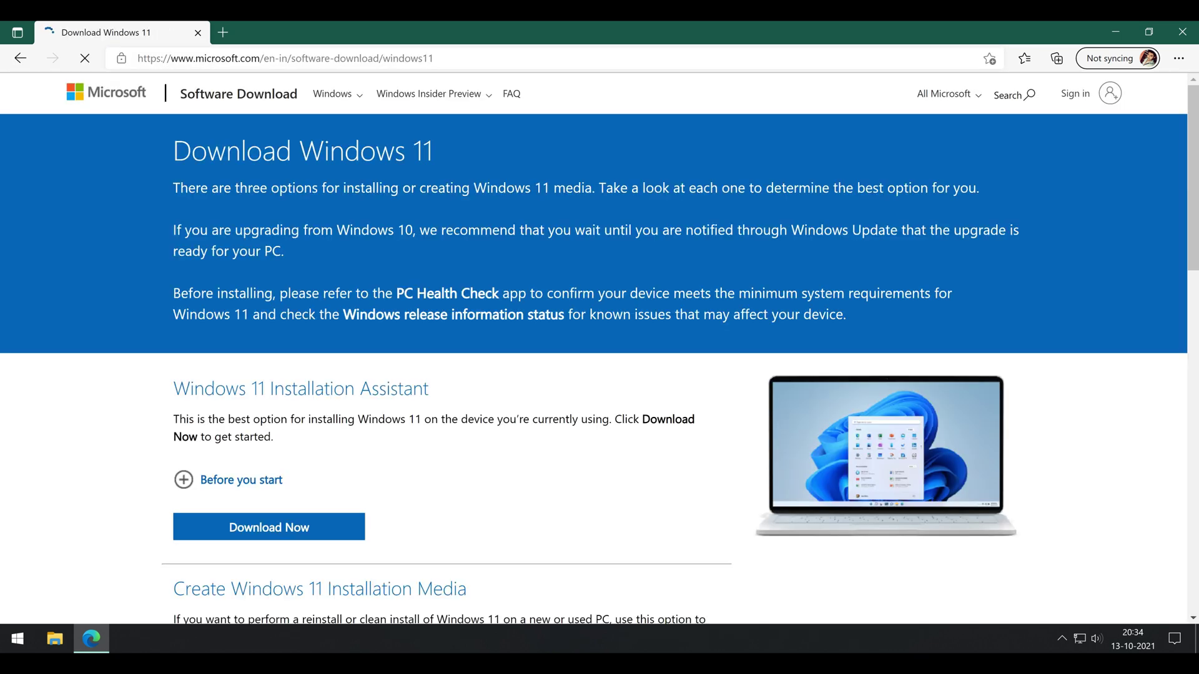
scroll(599, 350, "down", 8)
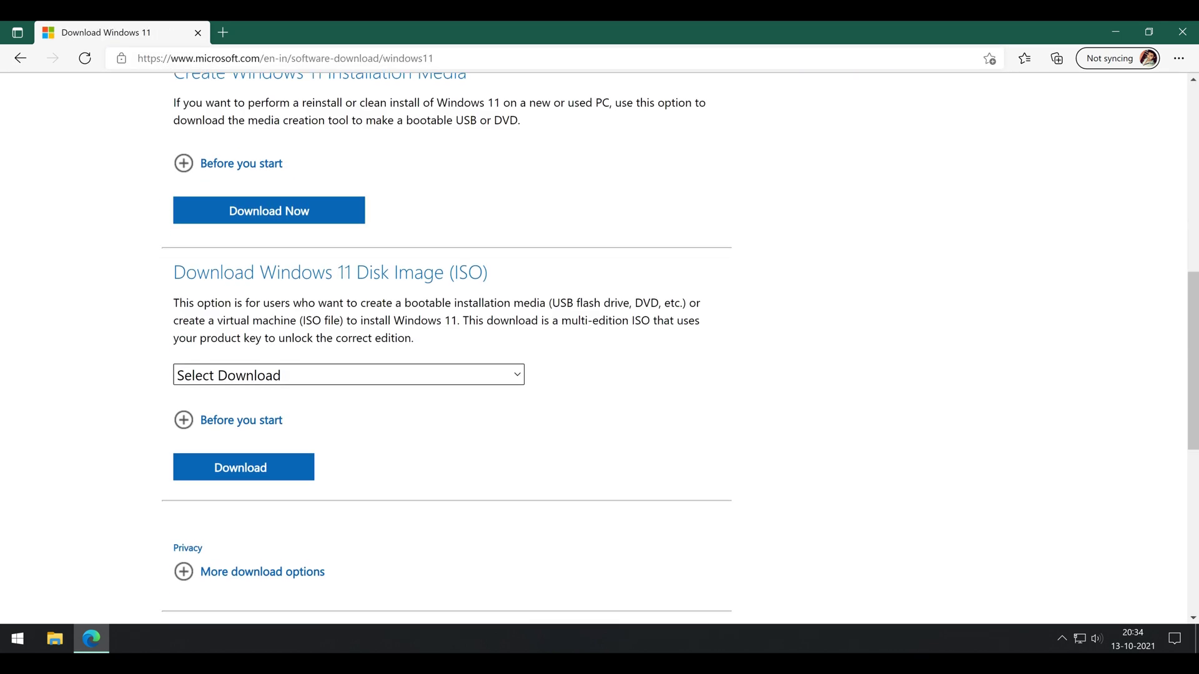
left_click(349, 375)
left_click(215, 418)
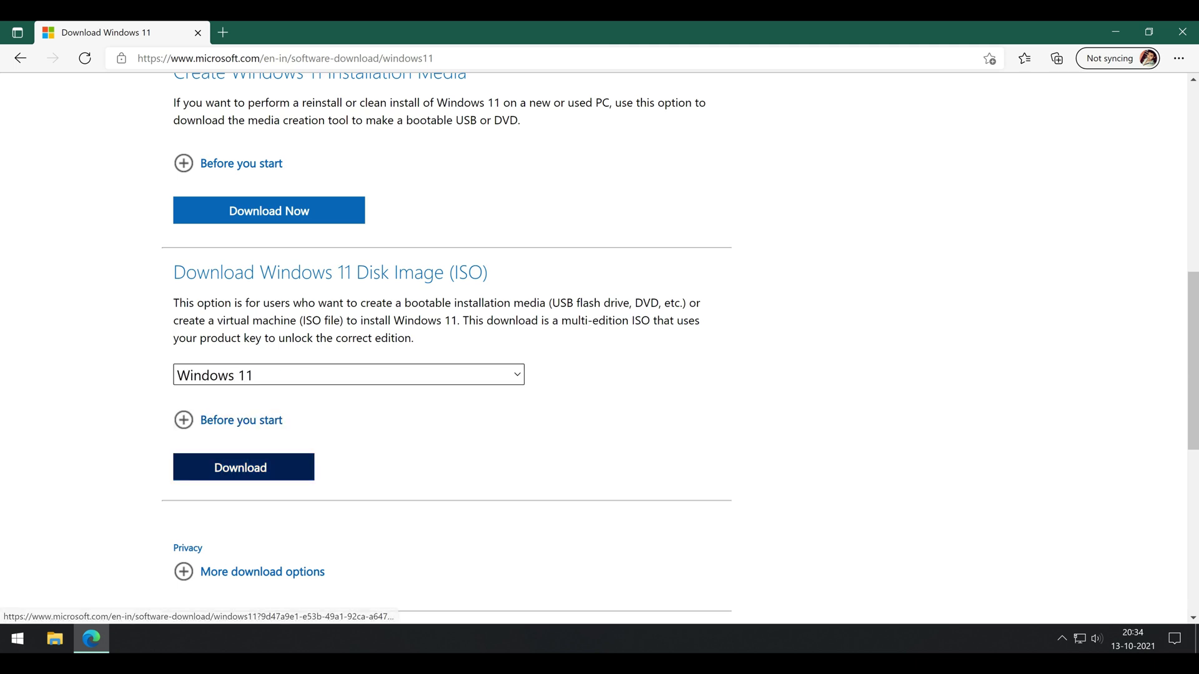
left_click(240, 467)
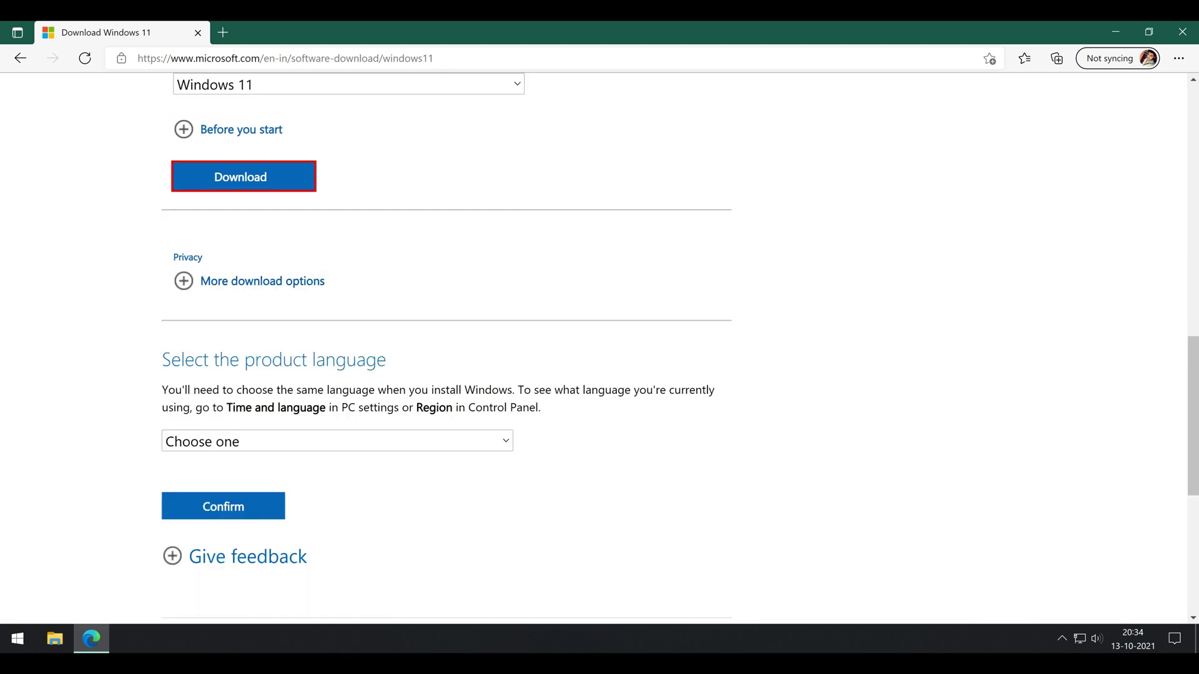
Confirm English as the product language and start the 64-bit Windows 11 download
left_click(338, 442)
left_click(187, 247)
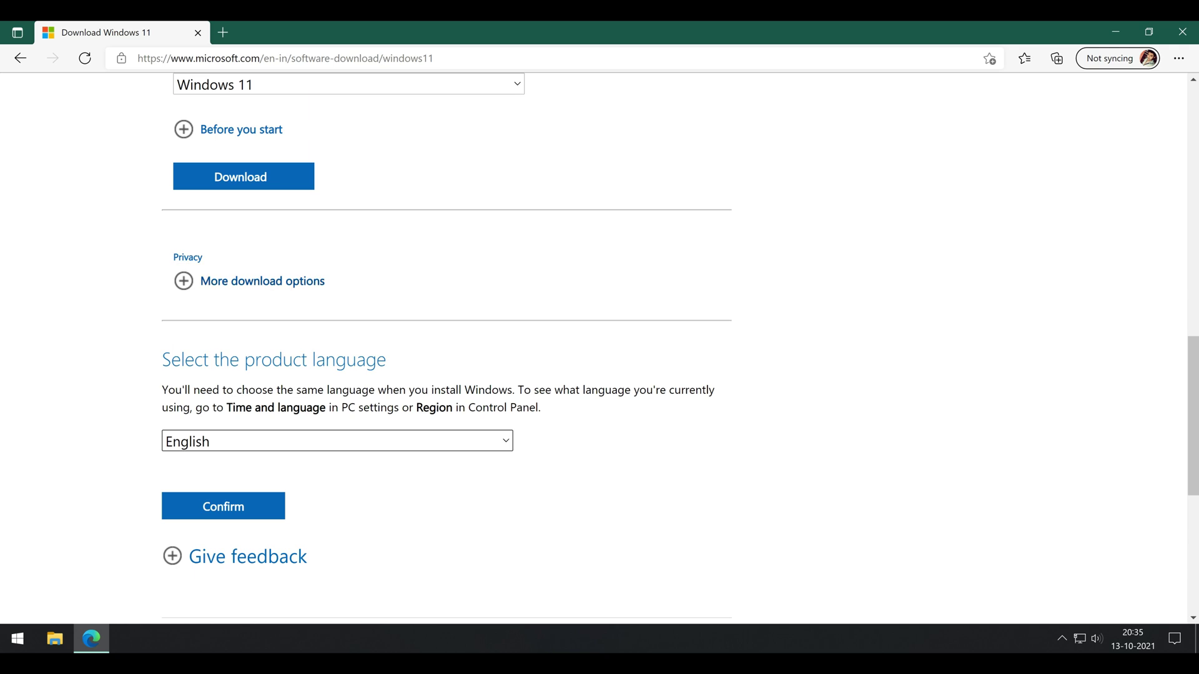
left_click(223, 506)
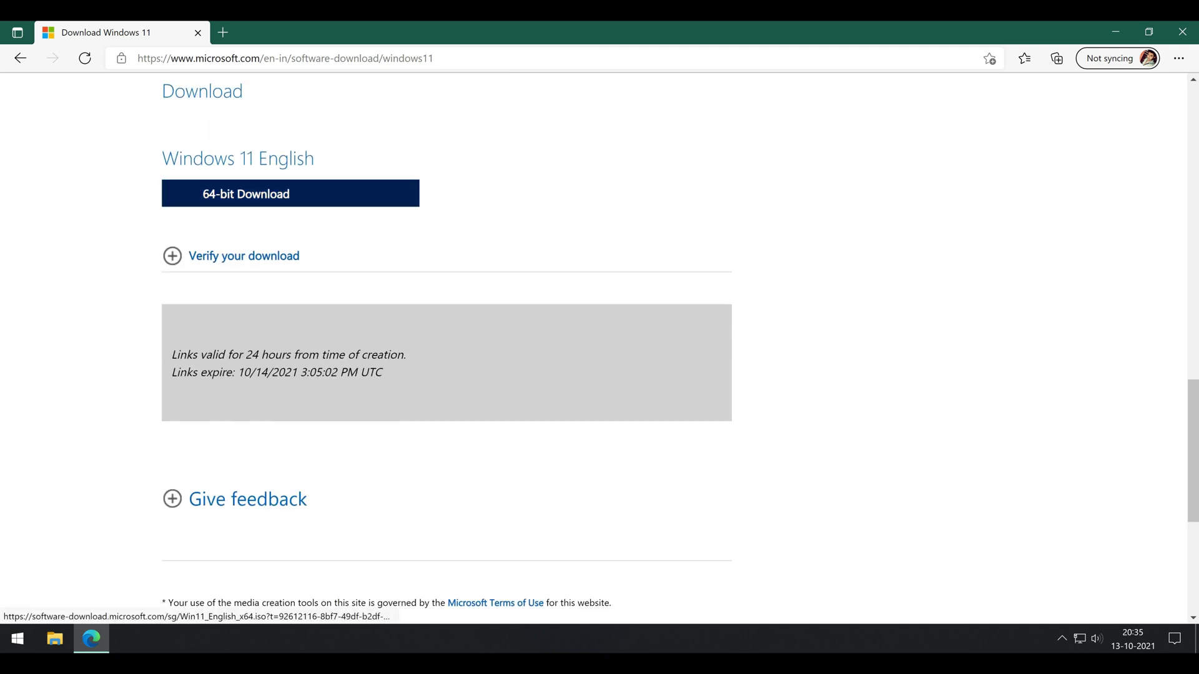
left_click(290, 194)
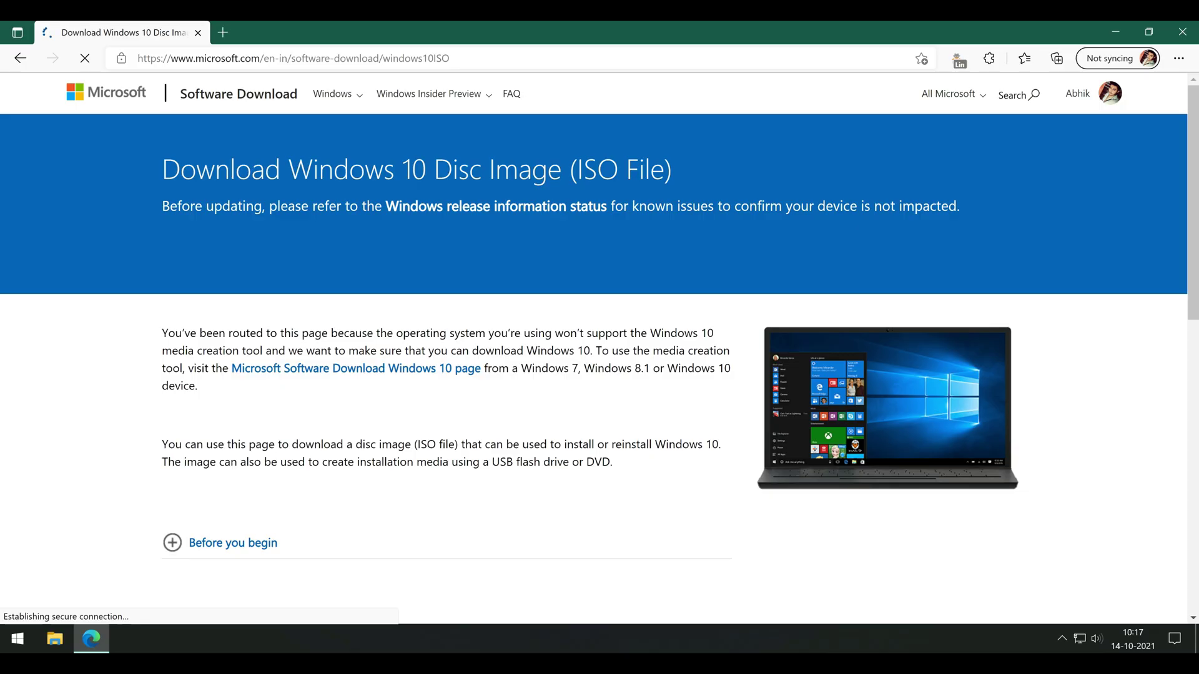
Select and confirm the Windows 10 edition on the download page
scroll(216, 381, "down", 5)
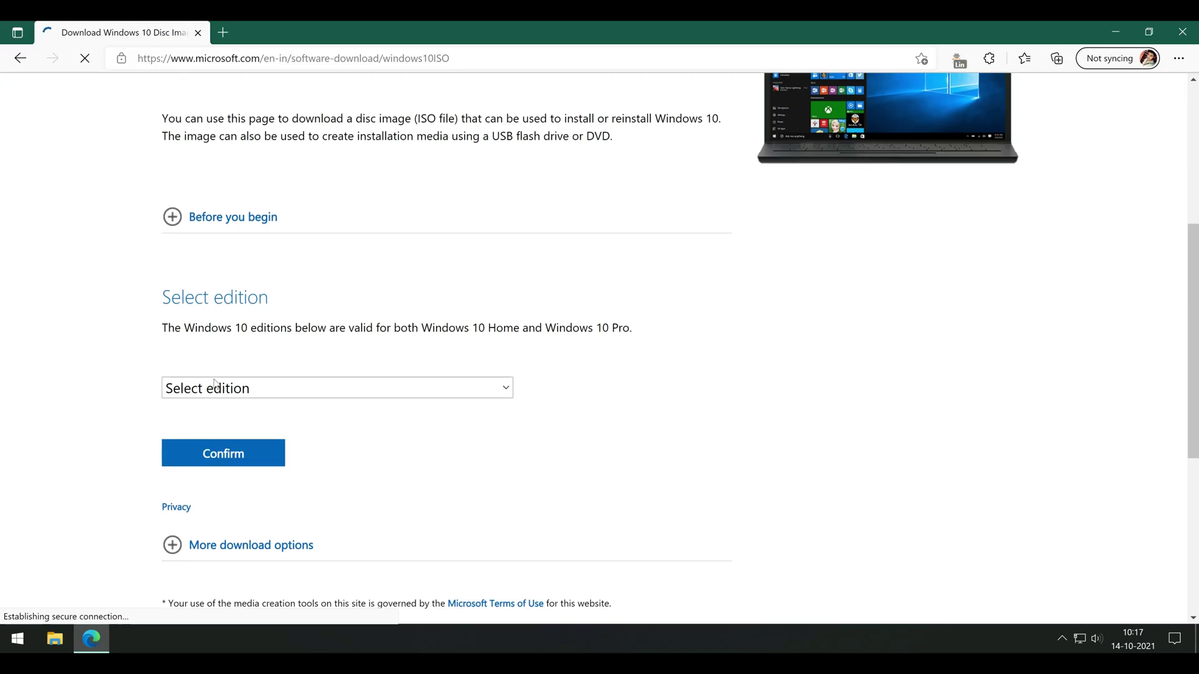
left_click(207, 383)
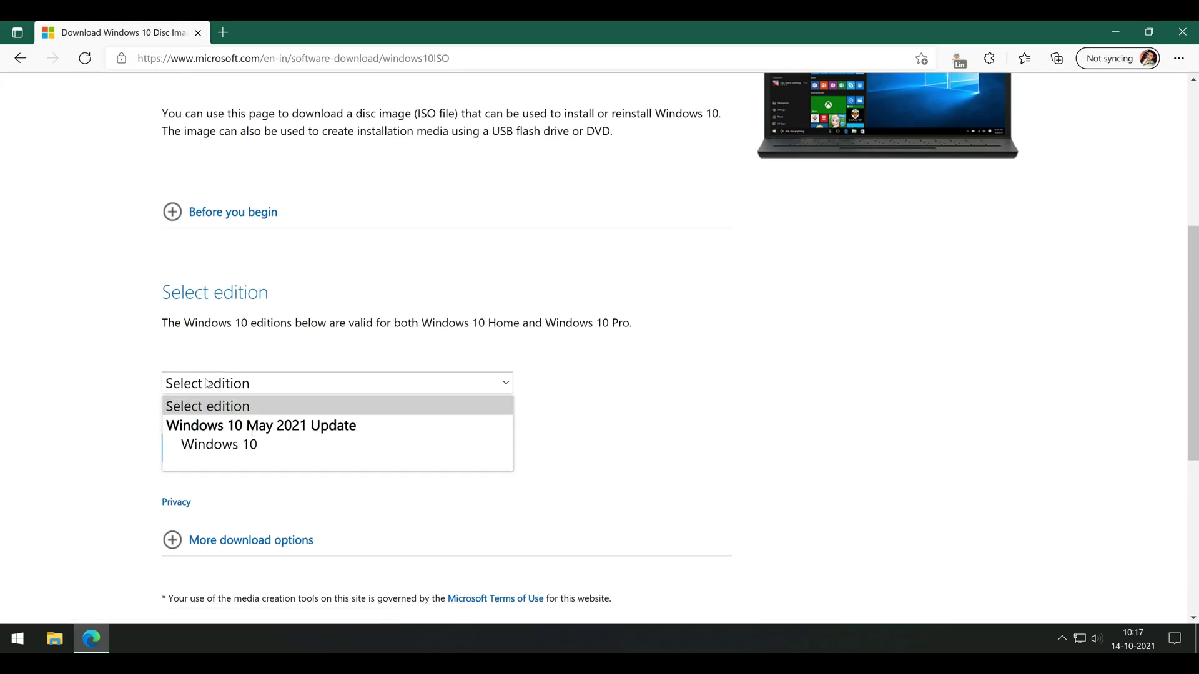
left_click(220, 444)
left_click(222, 448)
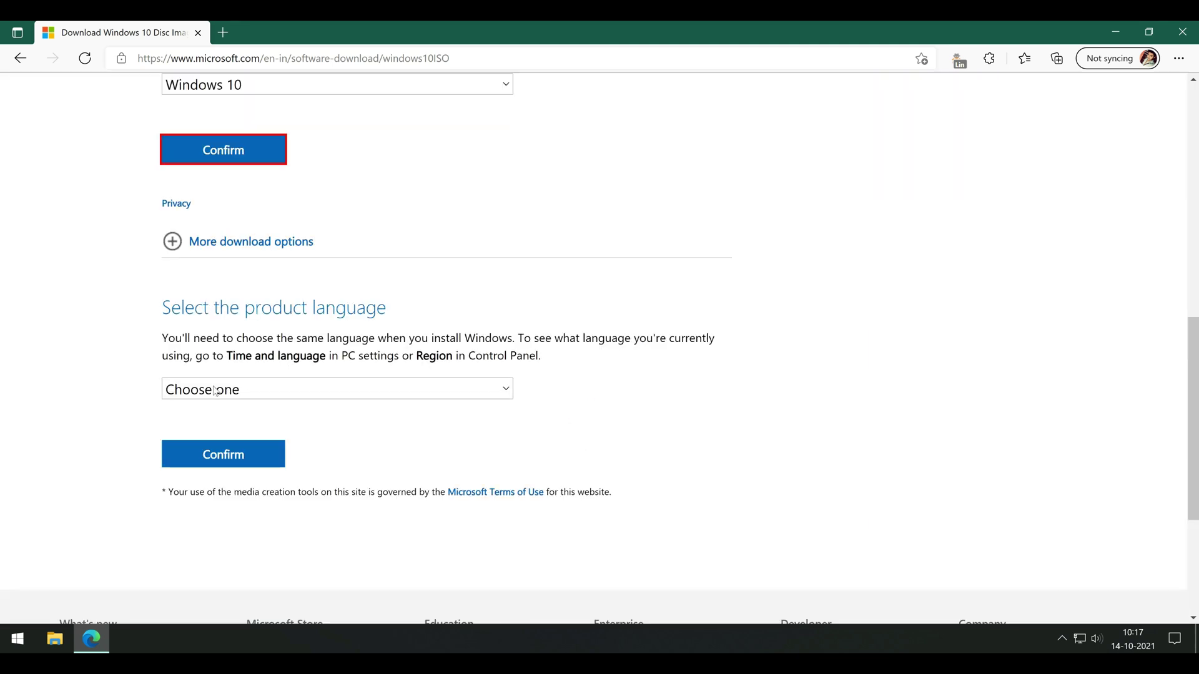
Confirm English as the language and start the 64-bit Windows 10 ISO download
left_click(214, 391)
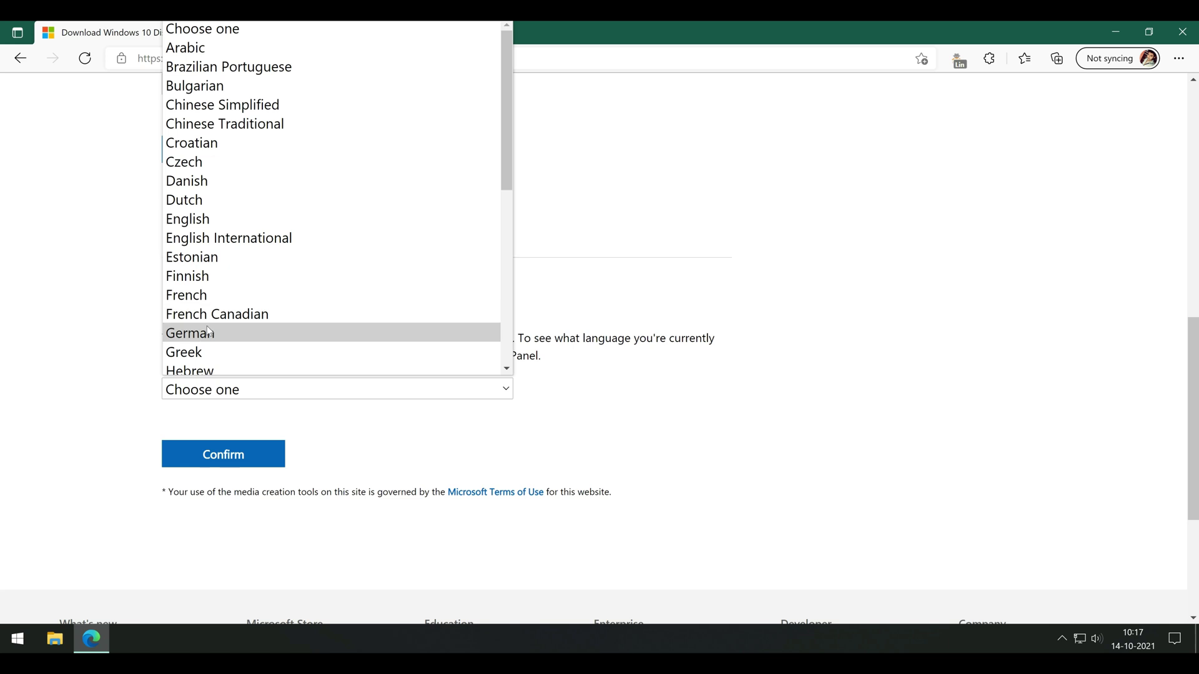
left_click(205, 220)
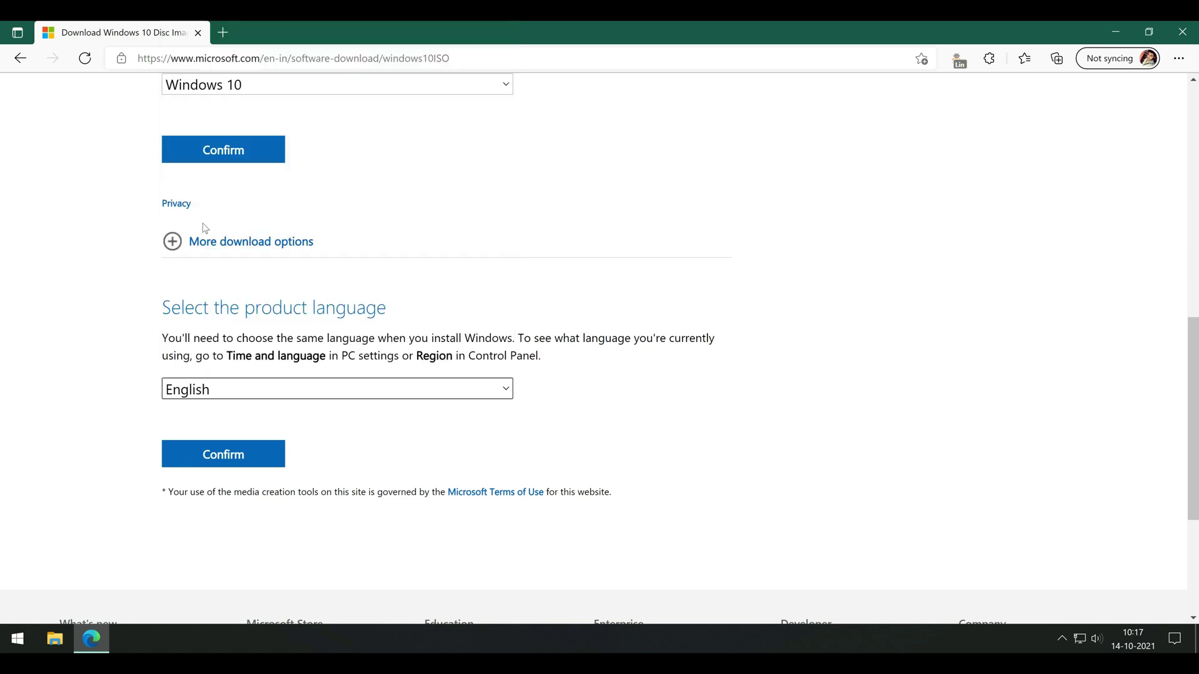
left_click(247, 449)
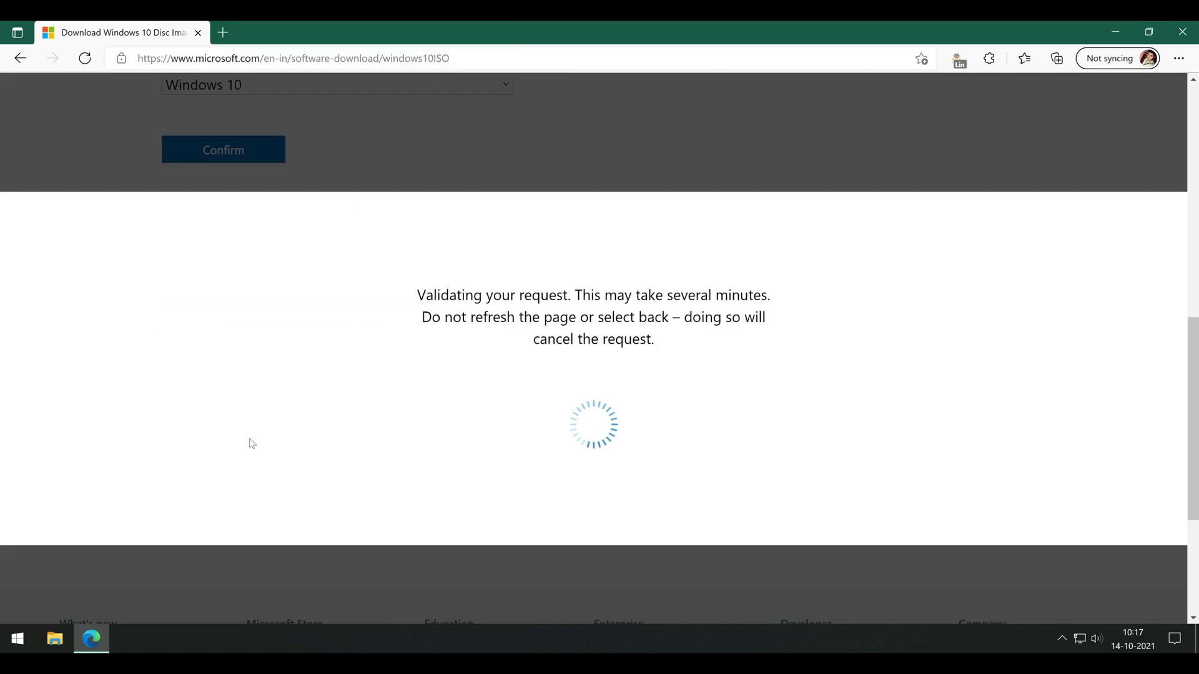
scroll(294, 396, "up", 2)
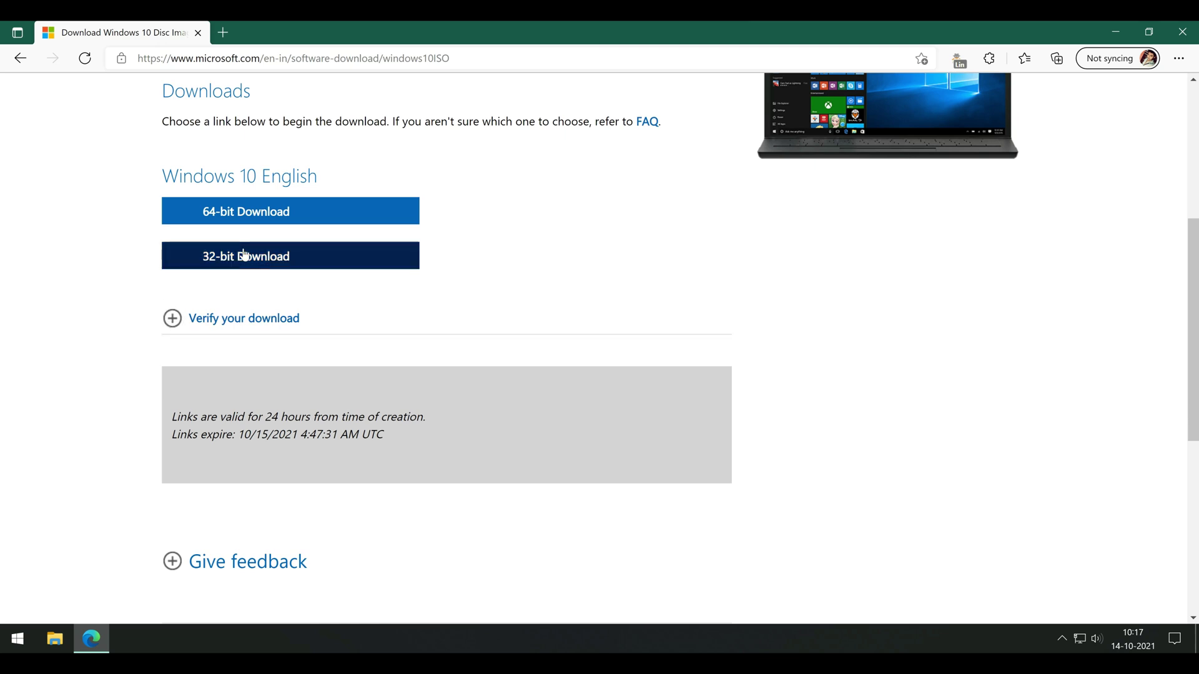
left_click(218, 212)
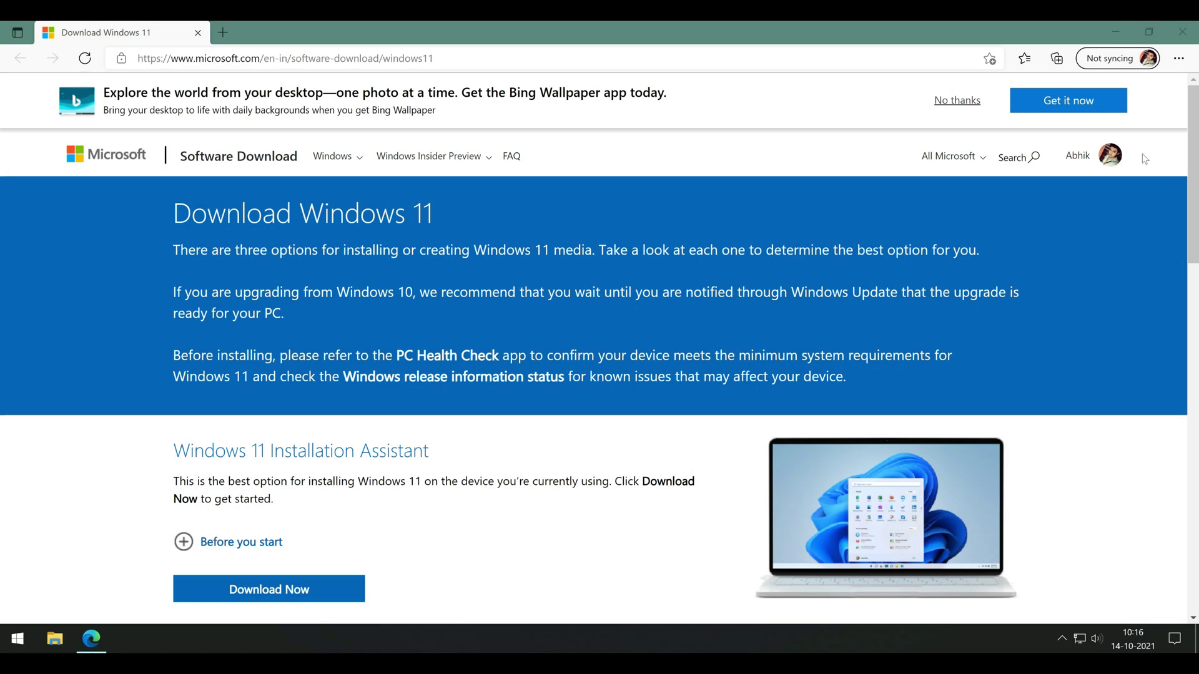
Search the Edge Add-ons store for a user agent switcher
left_click(1178, 59)
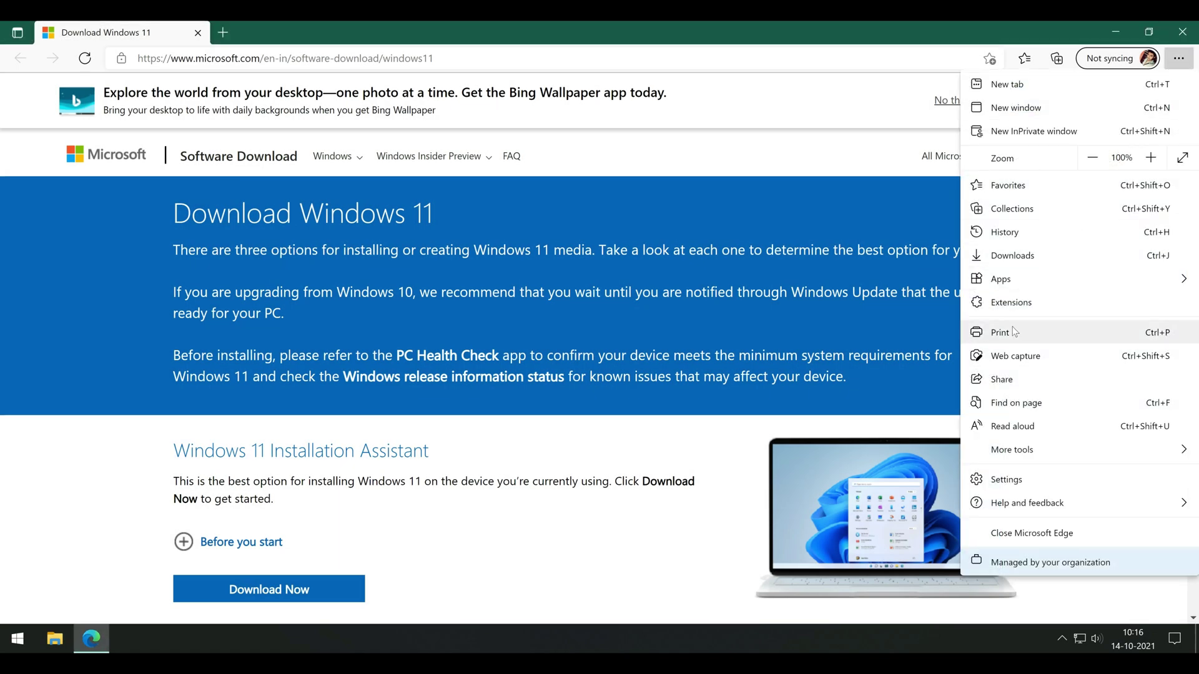
key("Escape")
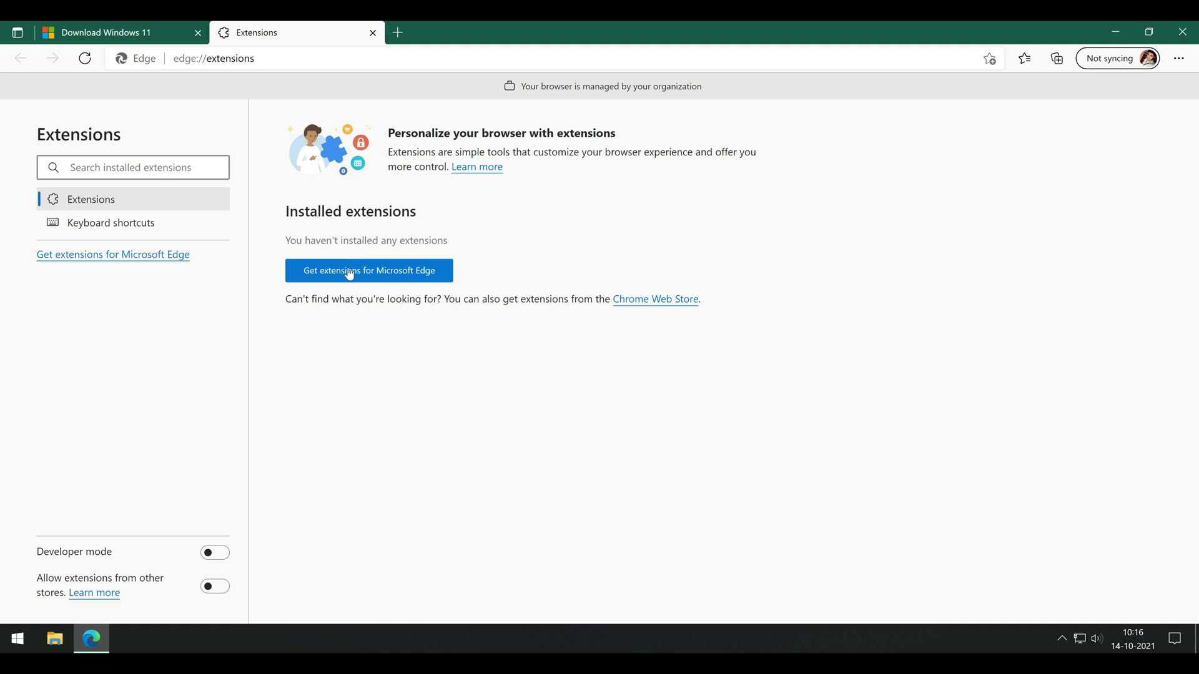
left_click(347, 272)
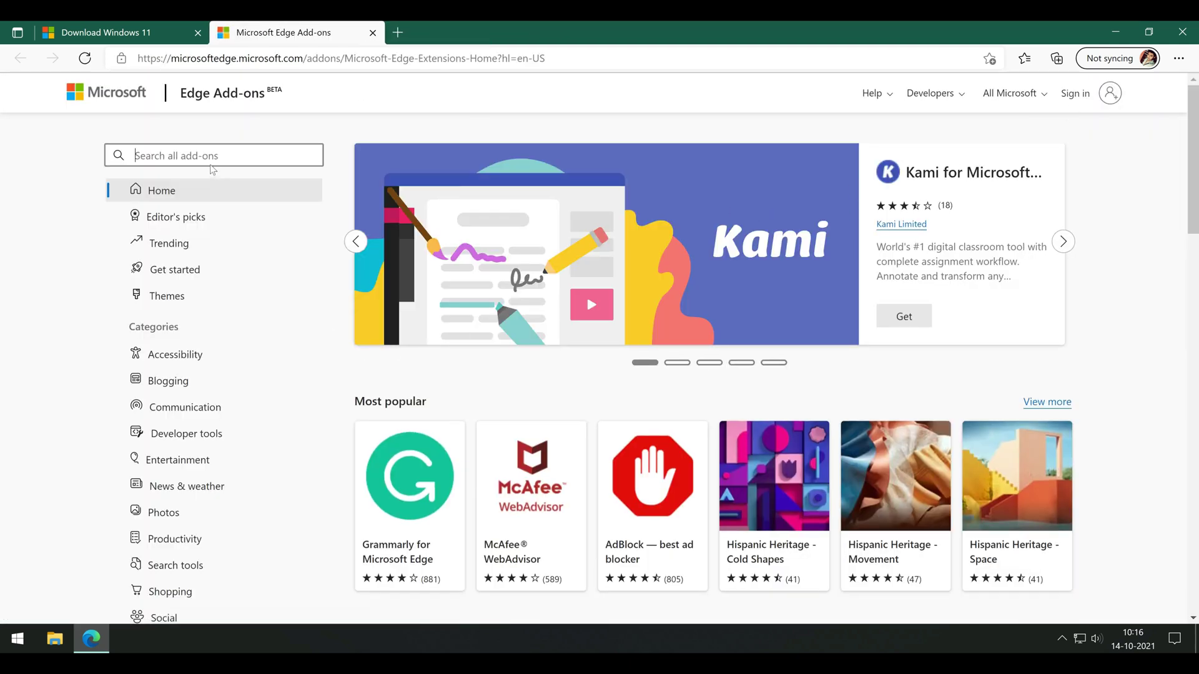
type("user agent")
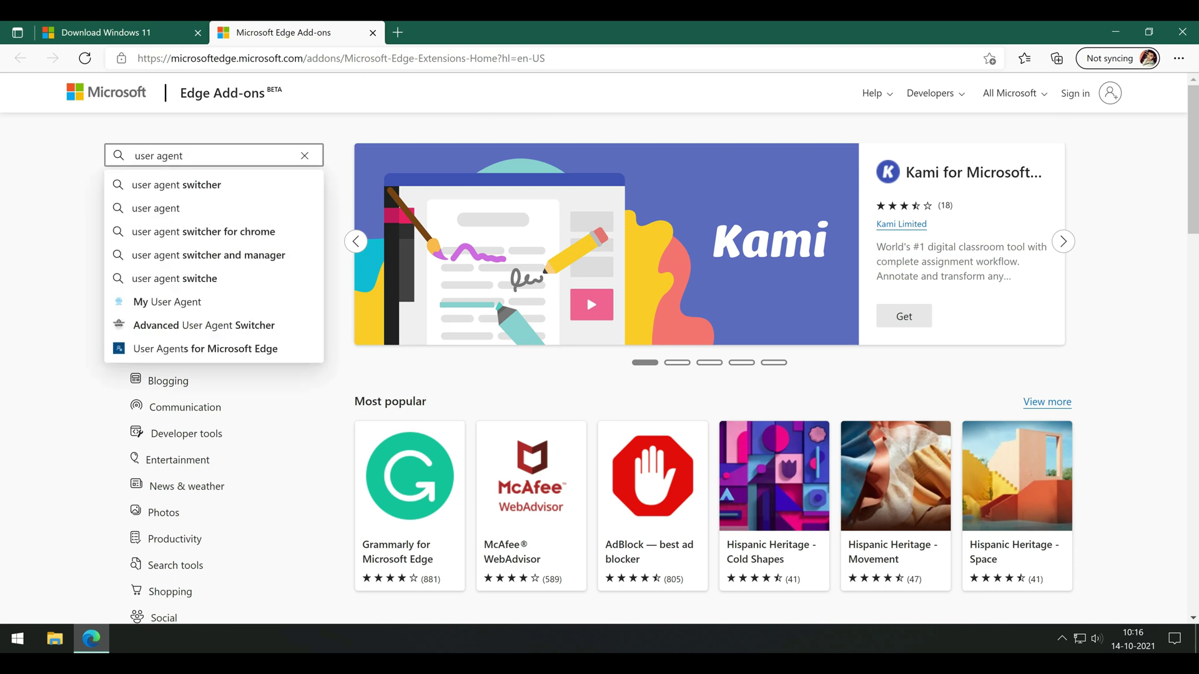
left_click(191, 185)
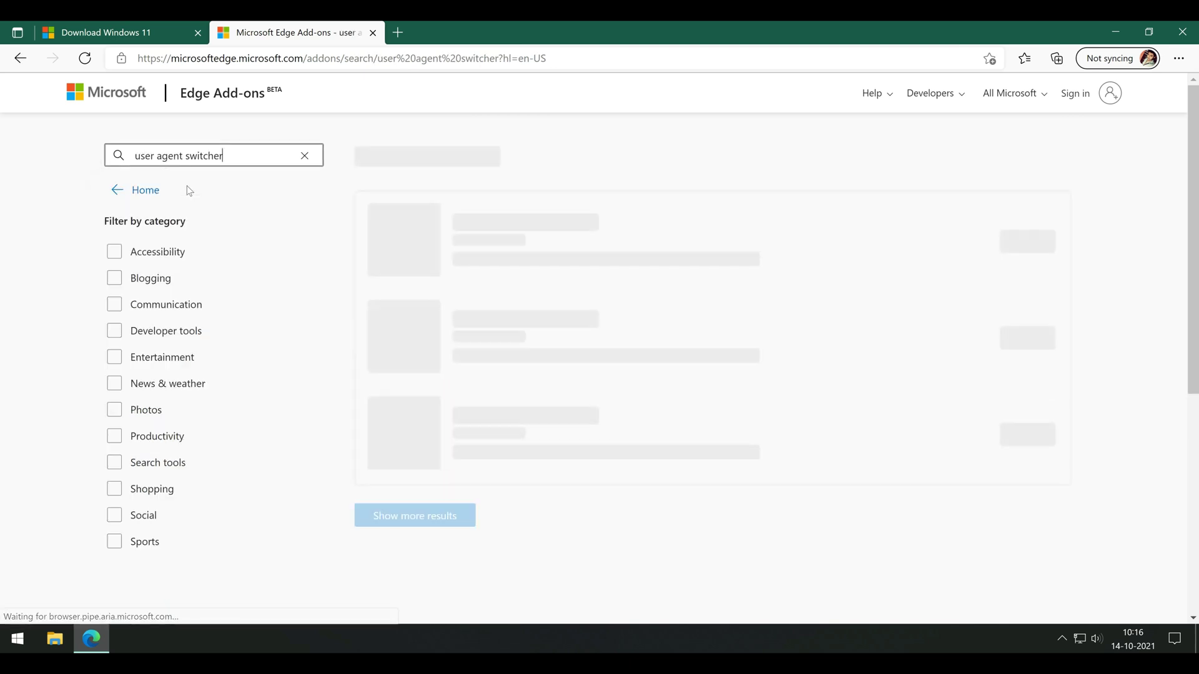
Add the User-Agent Switcher and Manager extension to Edge and close the add-ons tab
left_click(471, 386)
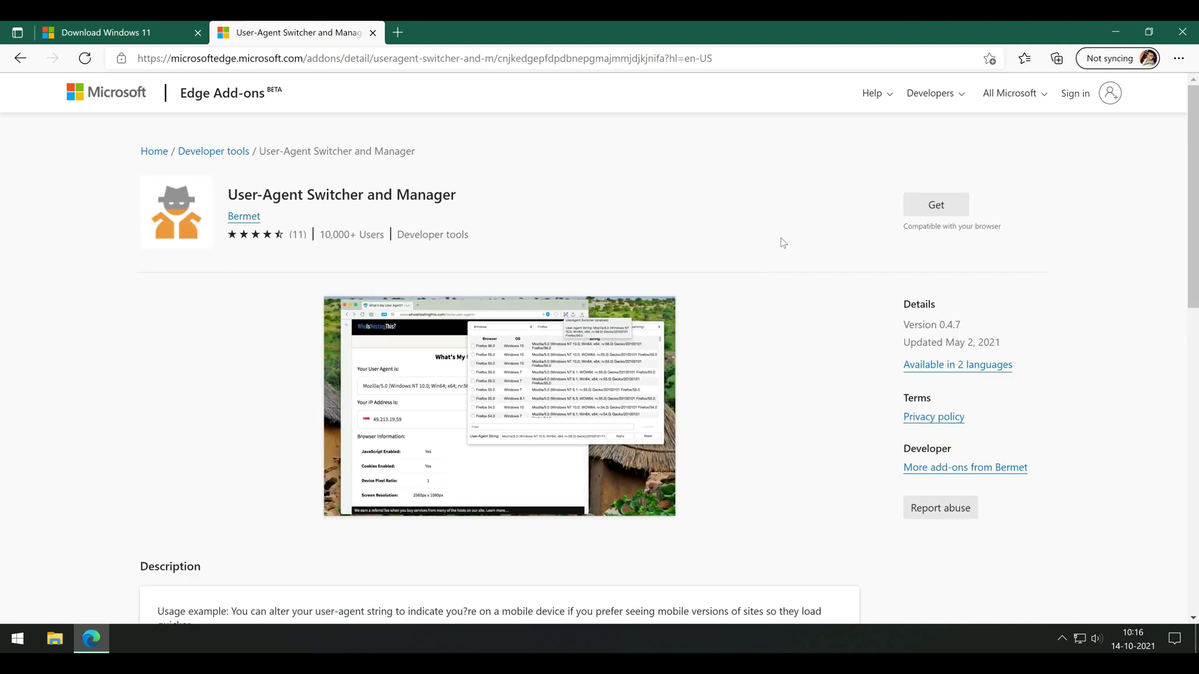
left_click(927, 212)
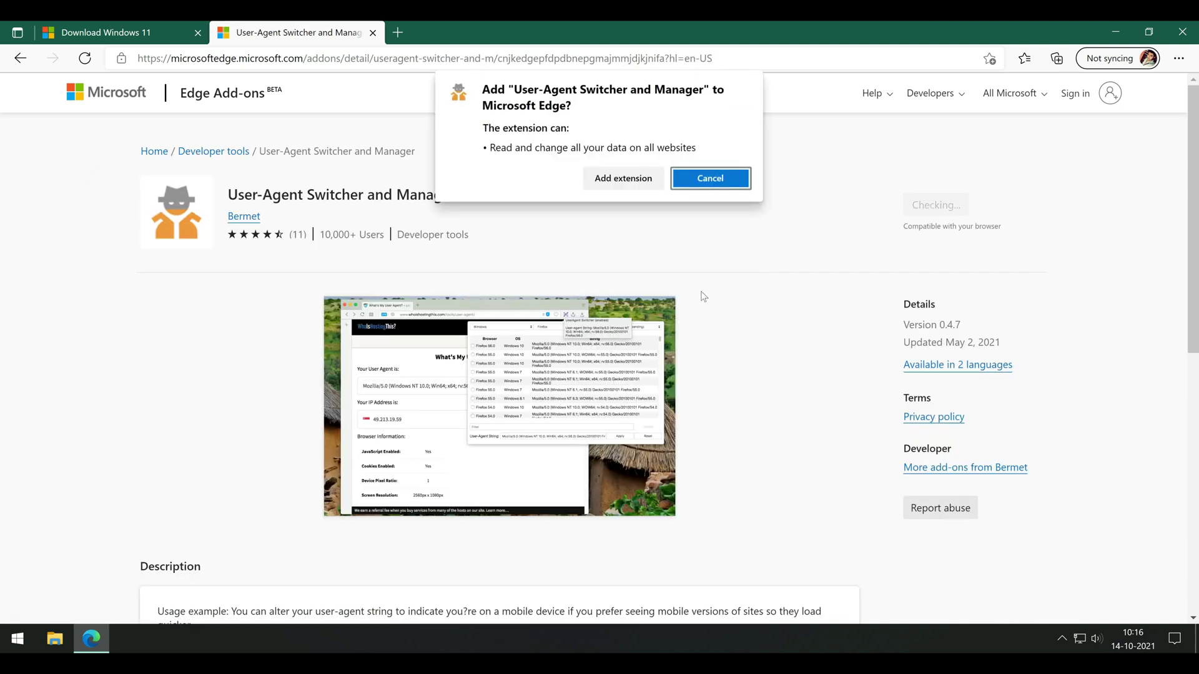
left_click(626, 178)
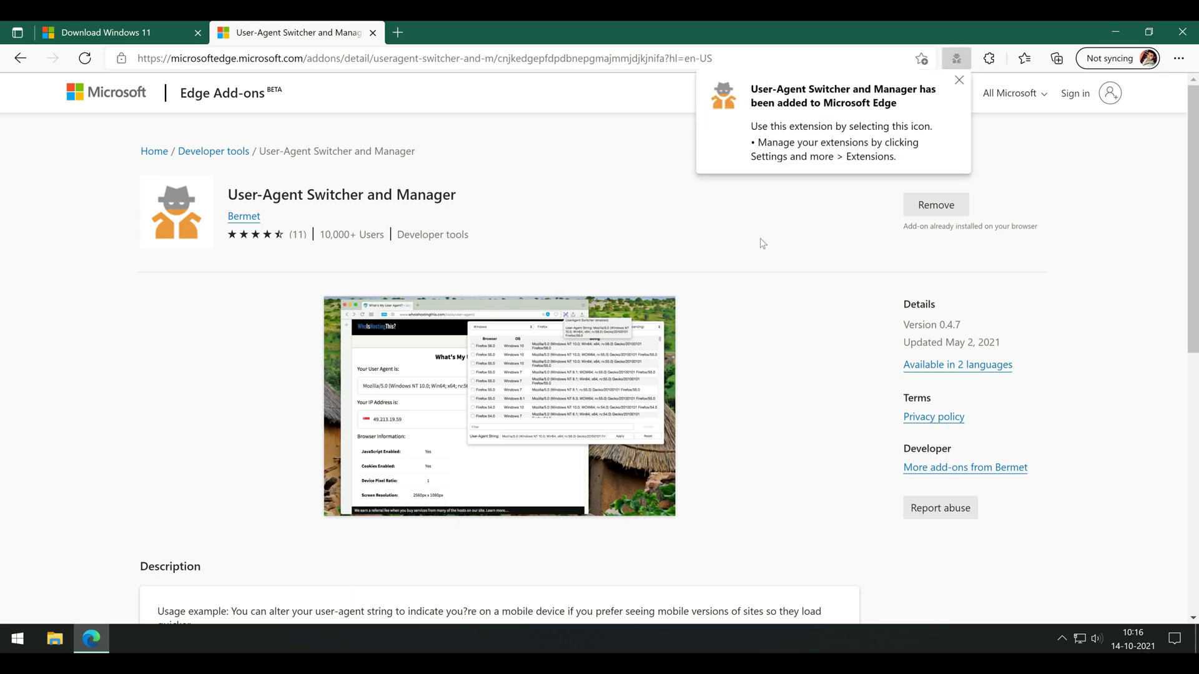
key("ctrl+w")
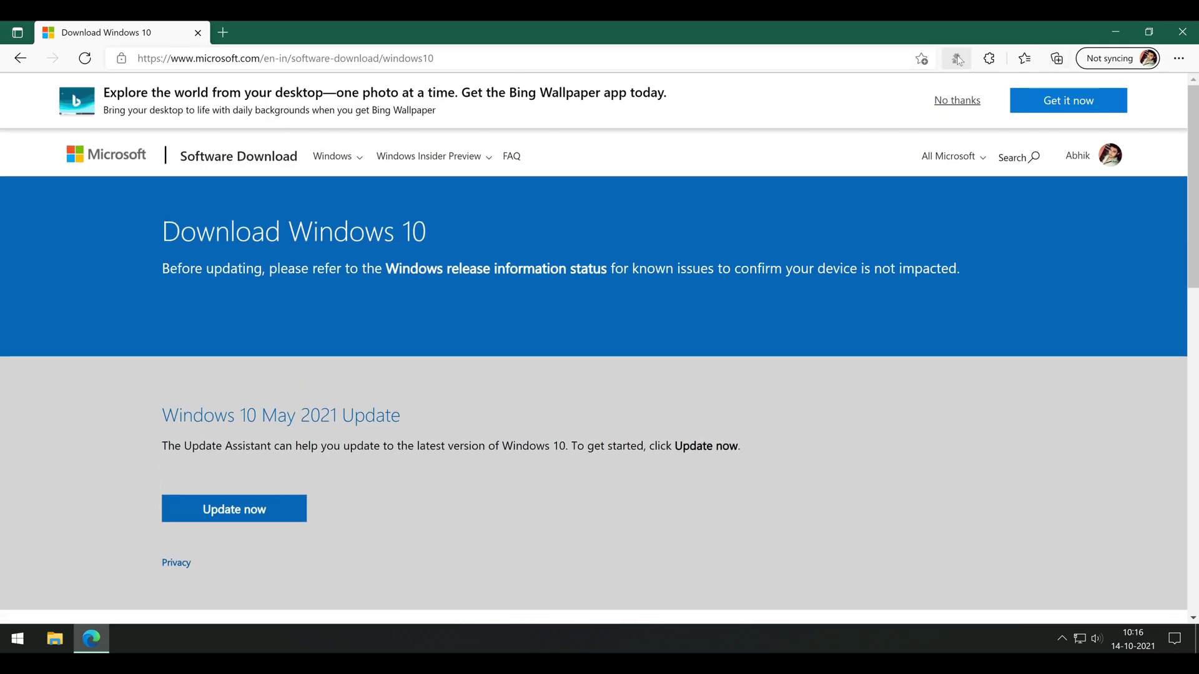
Choose the Firefox 89.0 on Linux user agent in the switcher extension
scroll(755, 345, "down", 5)
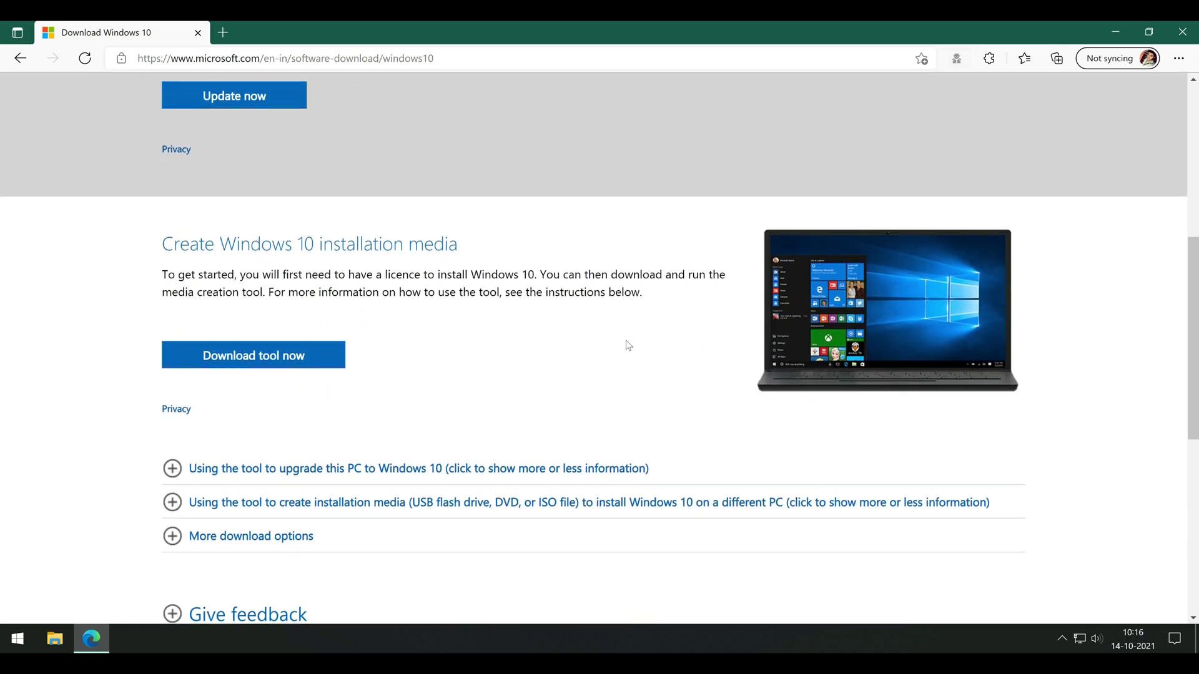
scroll(567, 338, "up", 5)
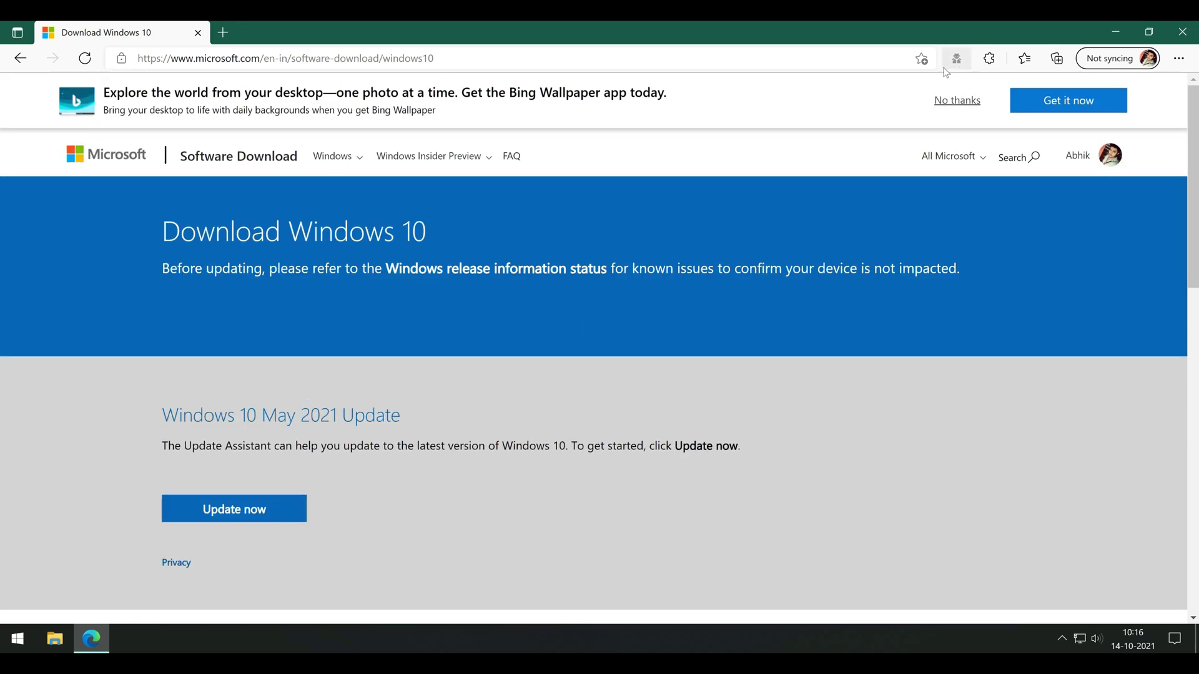
left_click(955, 60)
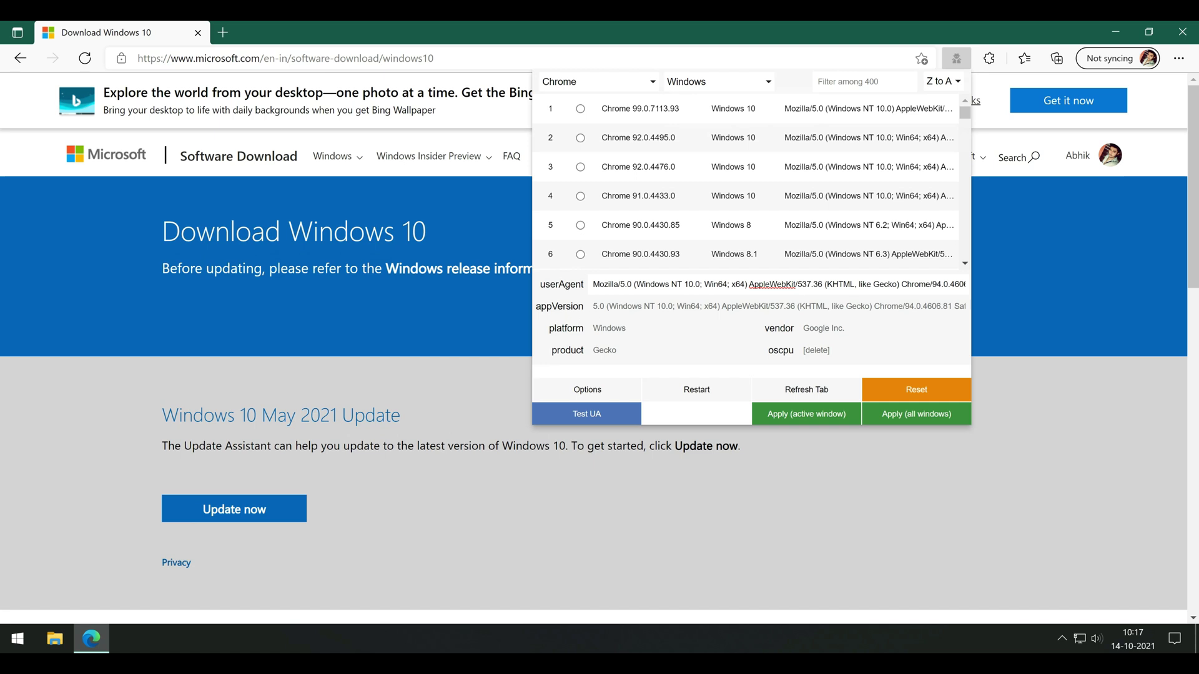
left_click(641, 88)
left_click(577, 254)
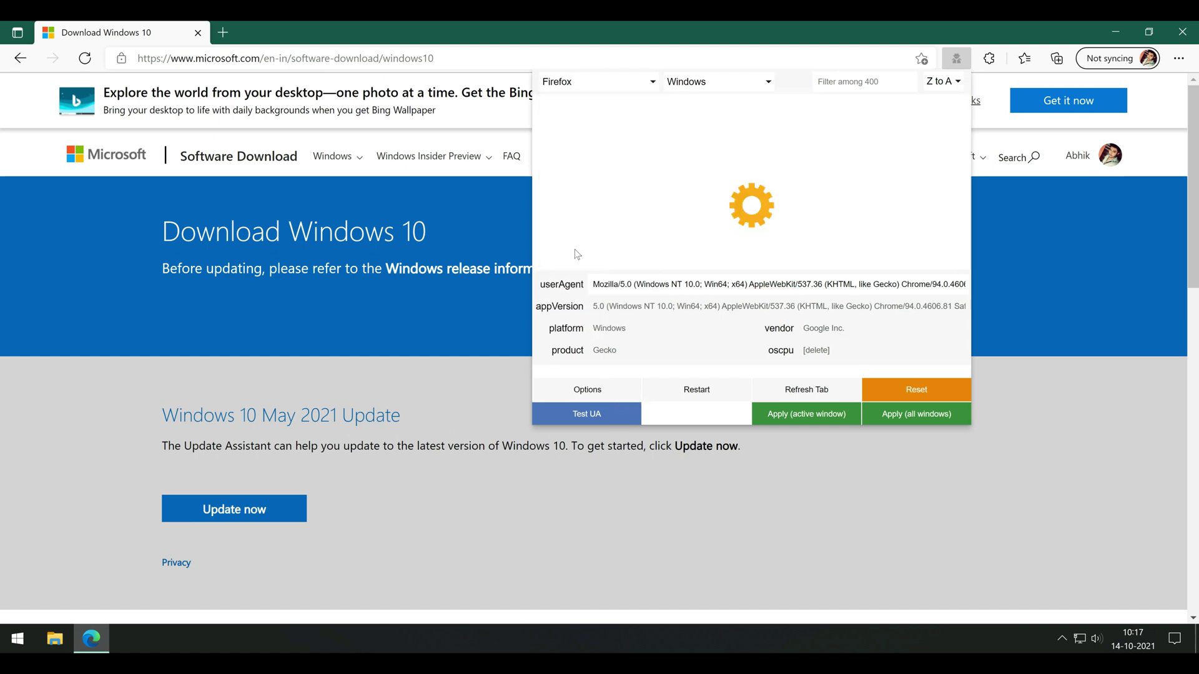
left_click(718, 81)
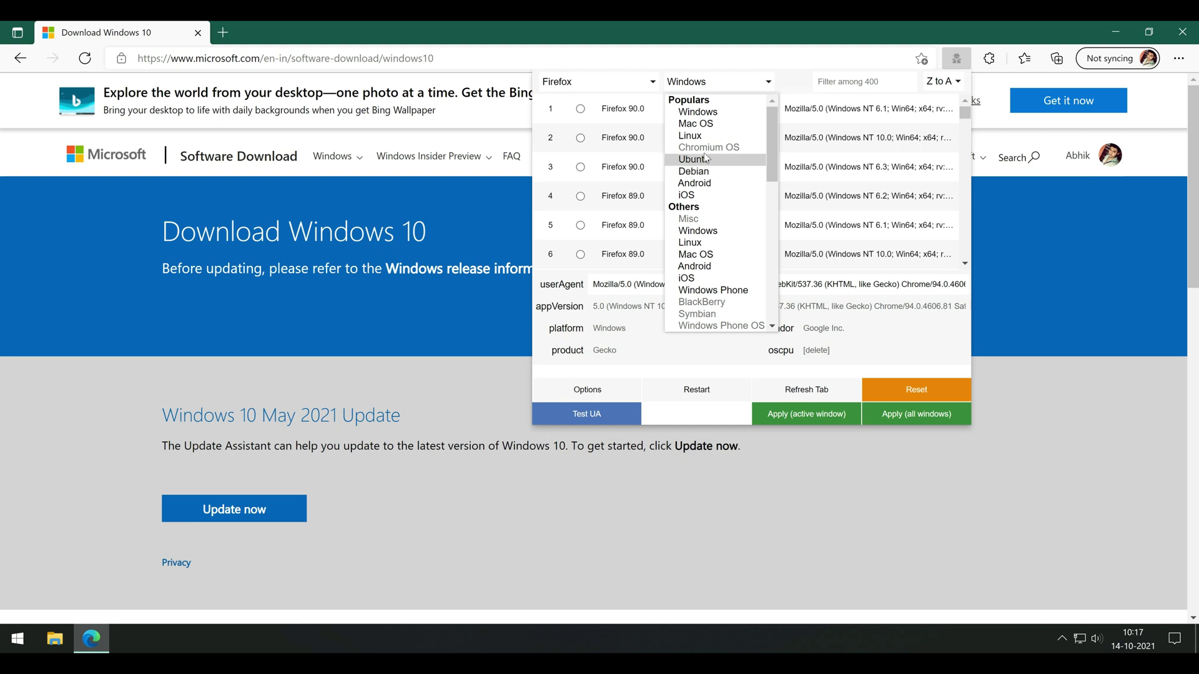
left_click(707, 136)
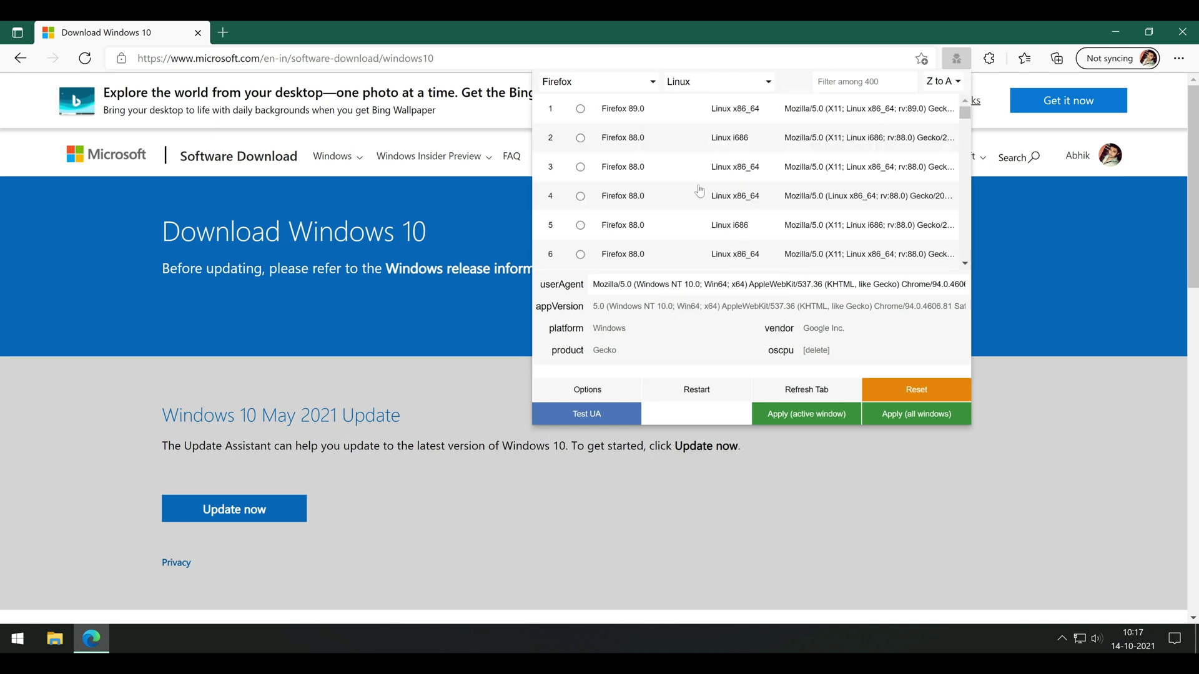
left_click(580, 110)
Apply the user agent, reload the page, and select the Win10_21H1_English_x64 ISO
left_click(874, 417)
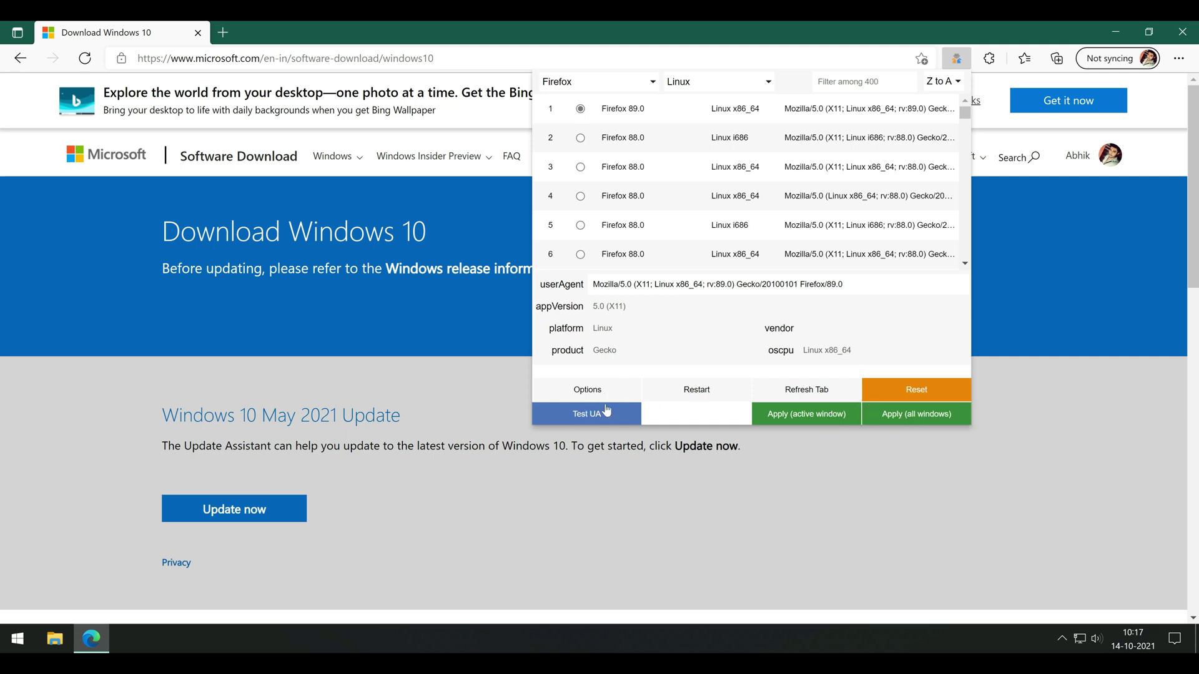
left_click(790, 420)
left_click(512, 103)
left_click(85, 59)
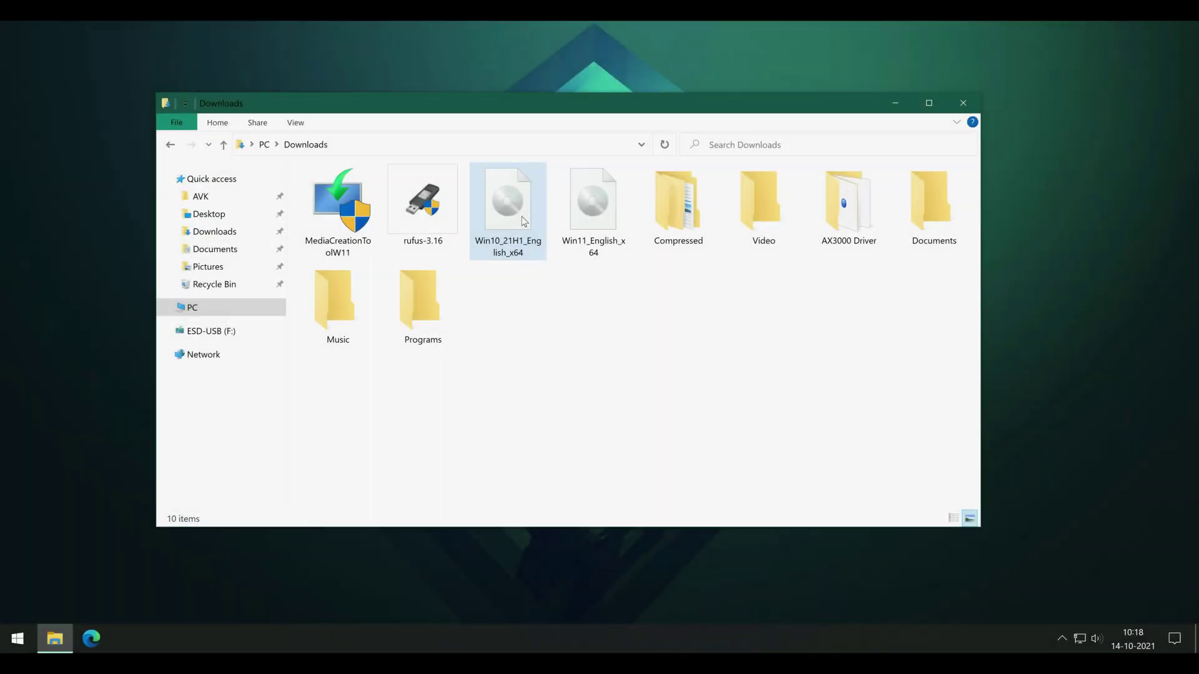
left_click(522, 216)
Refresh Downloads and mount the Win10_21H1_English_x64 ISO as DVD Drive (G:)
right_click(600, 395)
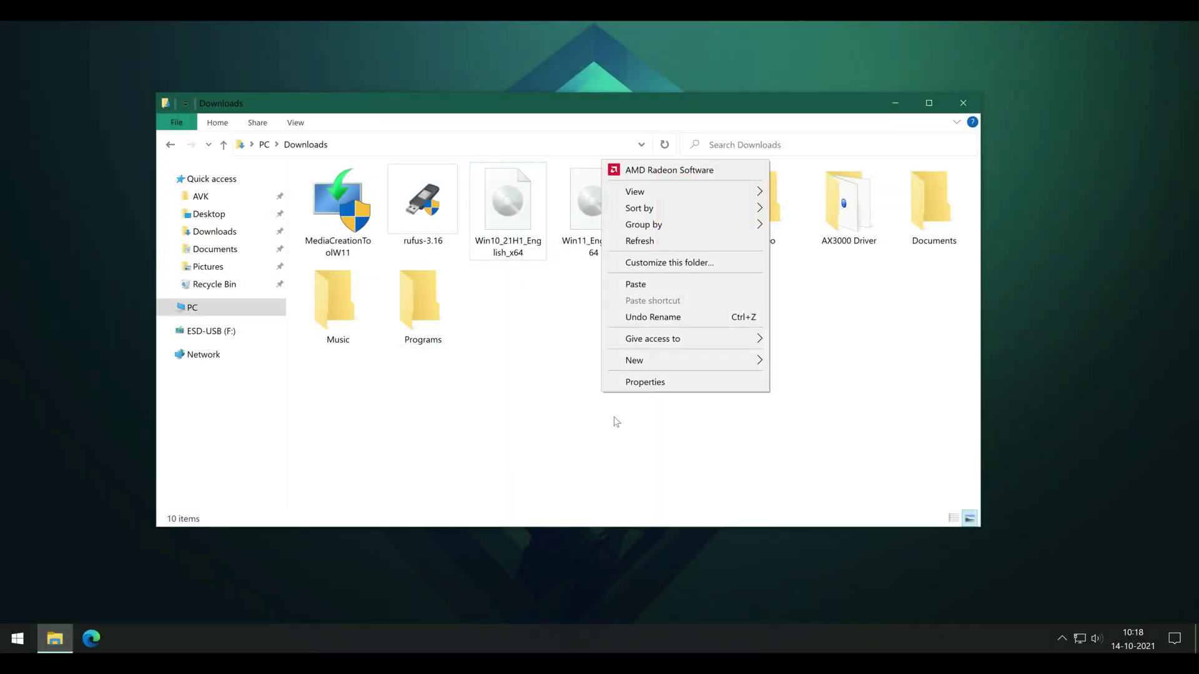
left_click(667, 242)
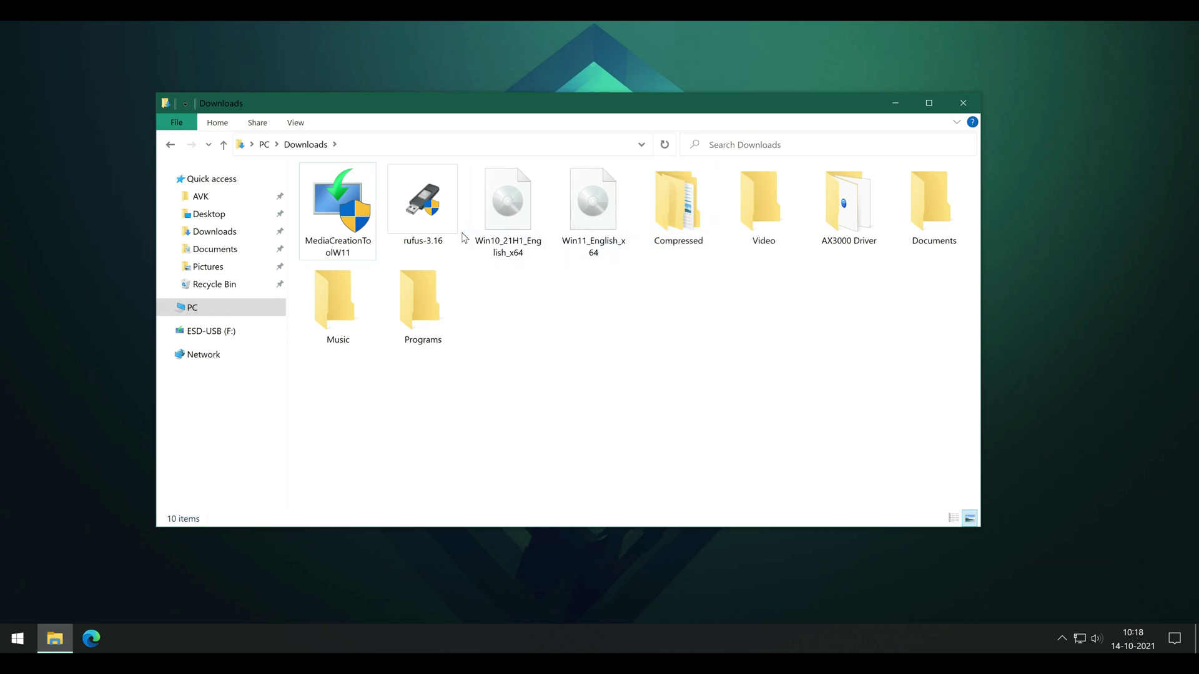
double_click(513, 197)
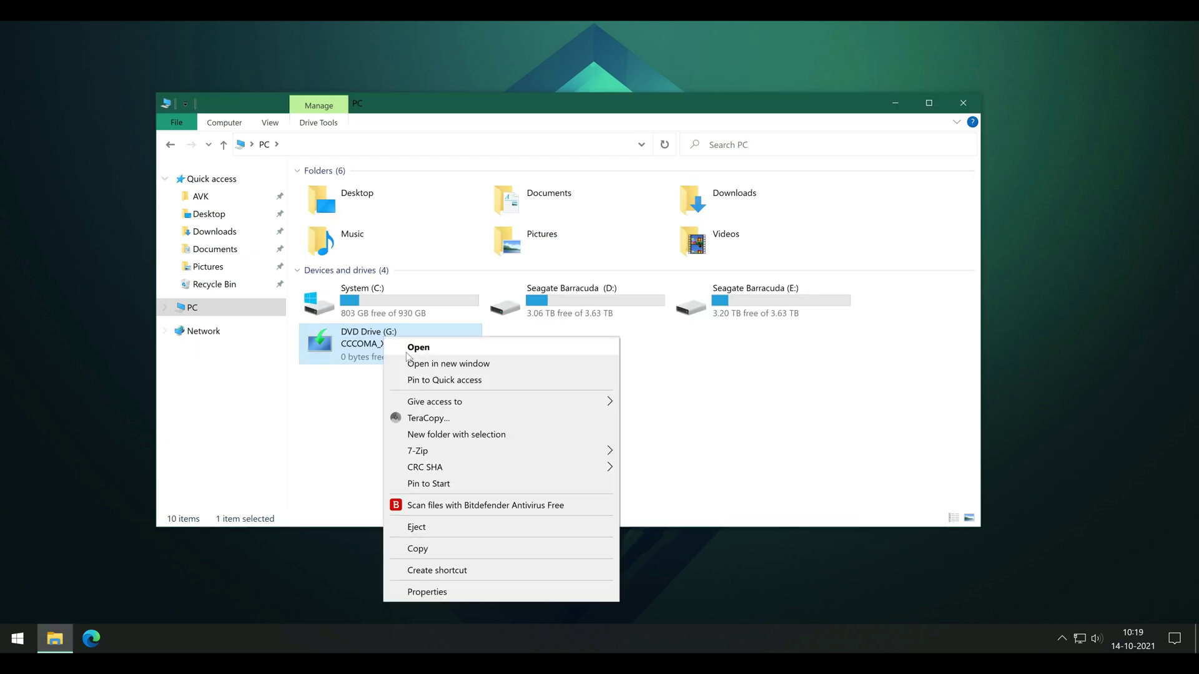
Select all eight items on the Windows 10 disc and copy them
left_click(405, 350)
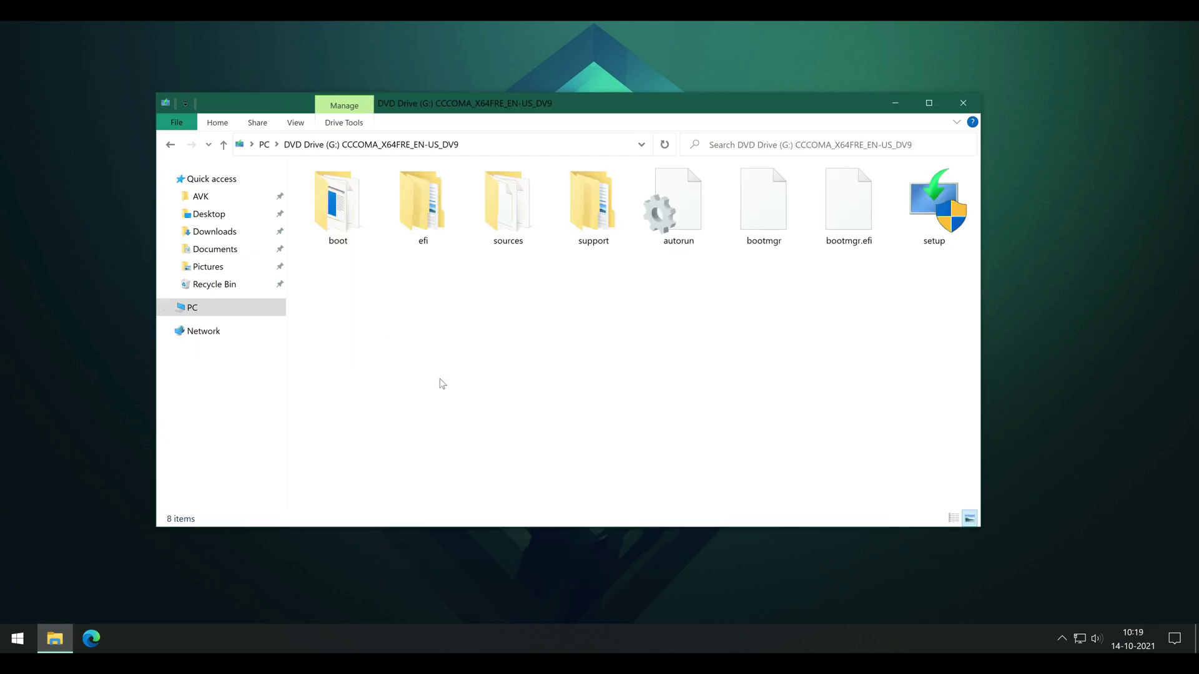
left_click_drag(317, 293, 935, 208)
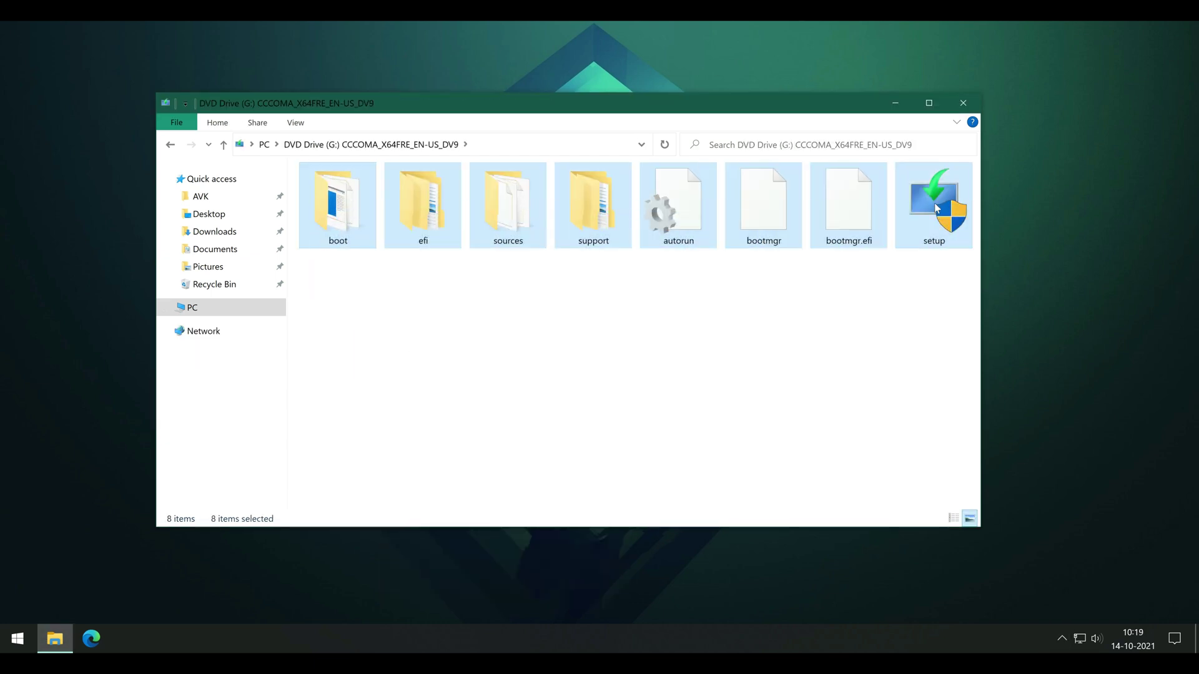
right_click(936, 208)
left_click(993, 379)
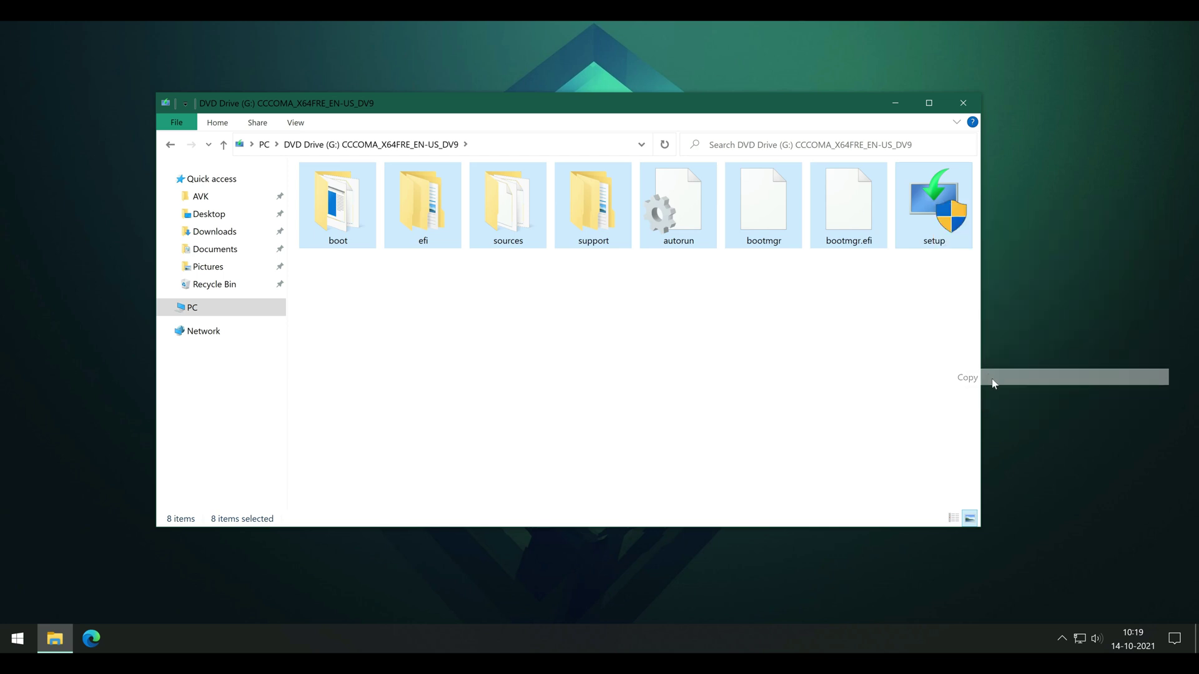
Make a new desktop folder and name it 'Win 11 Unsupported HW'
right_click(25, 68)
mouse_move(124, 206)
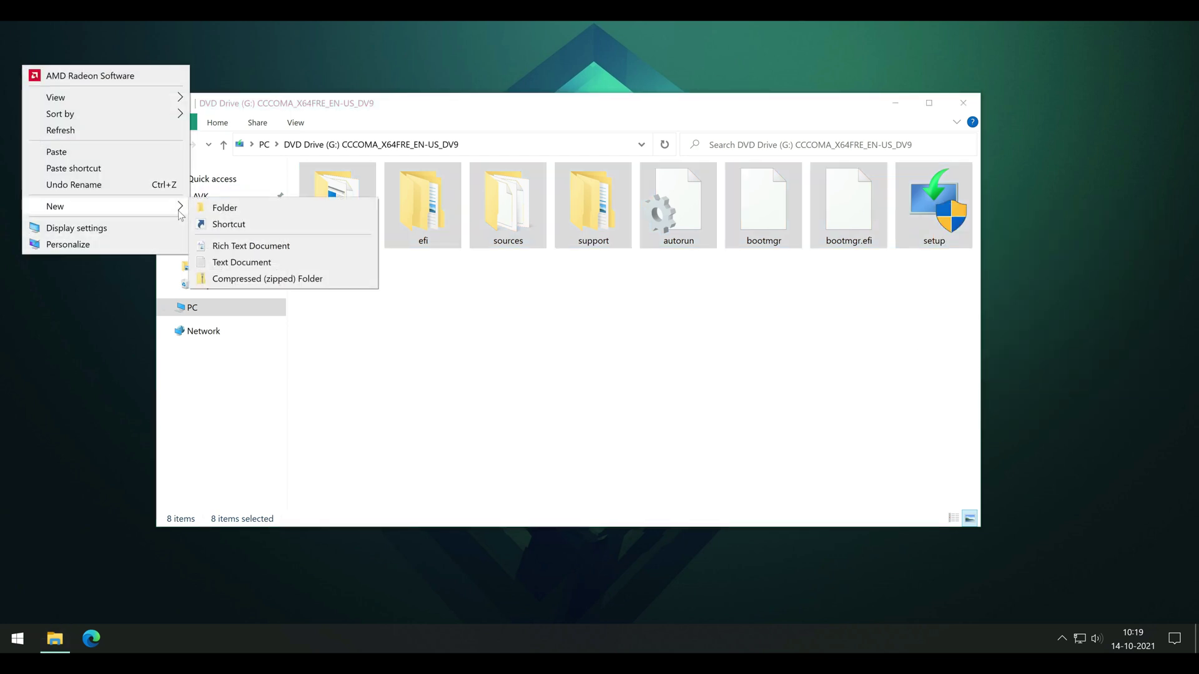
left_click(218, 210)
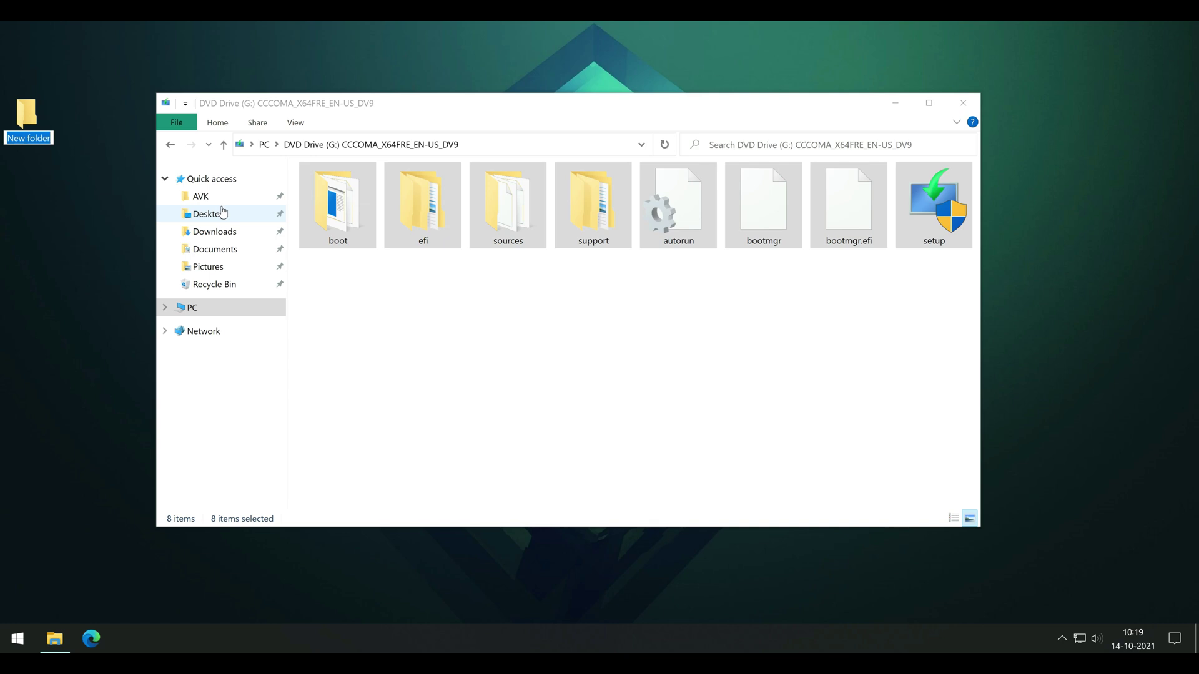
type("Win 11 Unsupported")
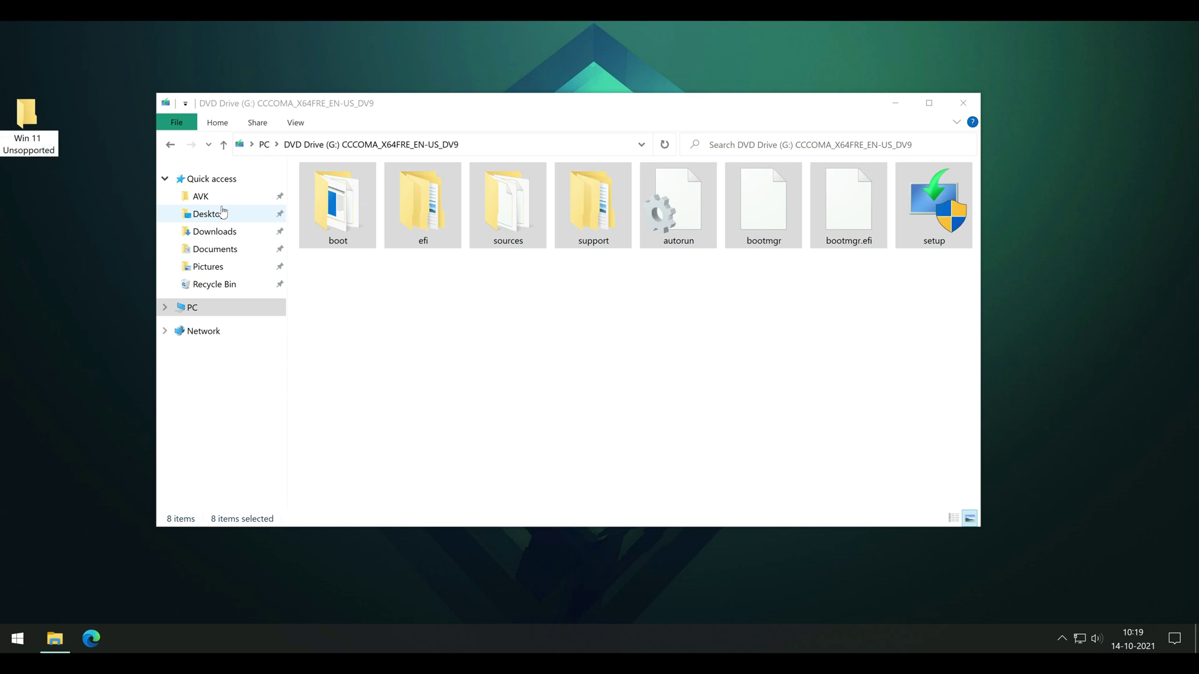
key("BackSpace")
key("BackSpace")
key("BackSpace")
key("BackSpace")
key("BackSpace")
key("BackSpace")
key("BackSpace")
key("BackSpace")
key("BackSpace")
key("BackSpace")
key("BackSpace")
key("BackSpace")
key("BackSpace")
key("BackSpace")
key("BackSpace")
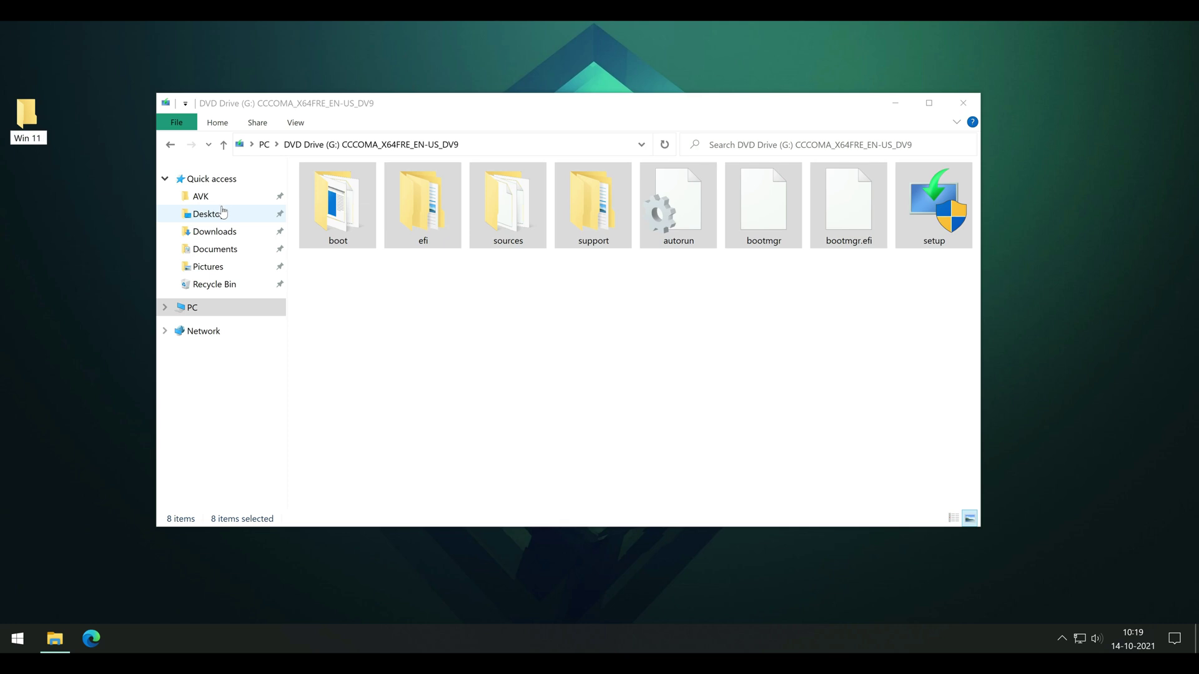
type("11 Unsupported")
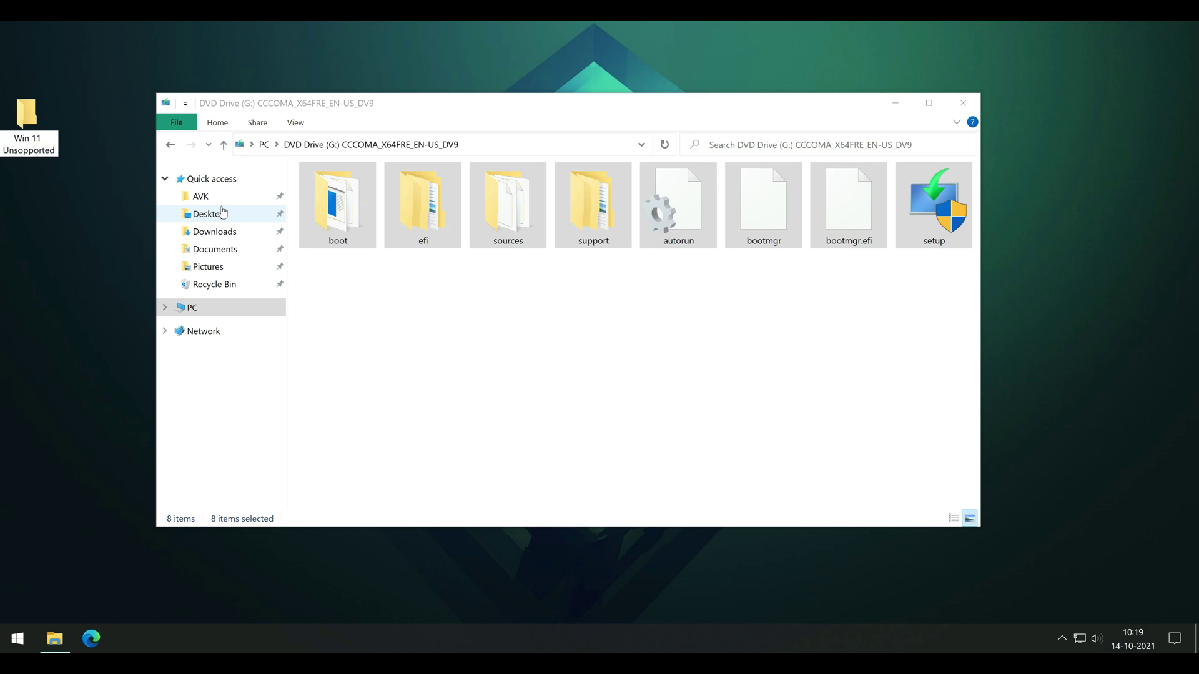
key("BackSpace")
key("BackSpace")
key("BackSpace")
key("BackSpace")
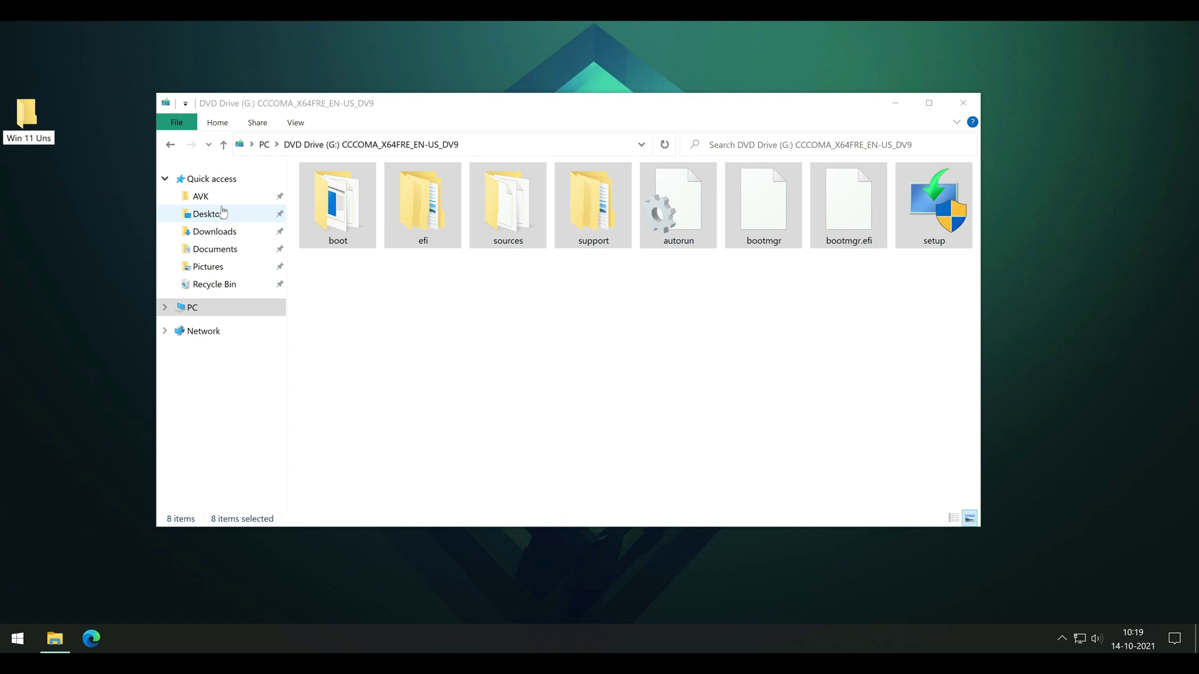
type("orted HW")
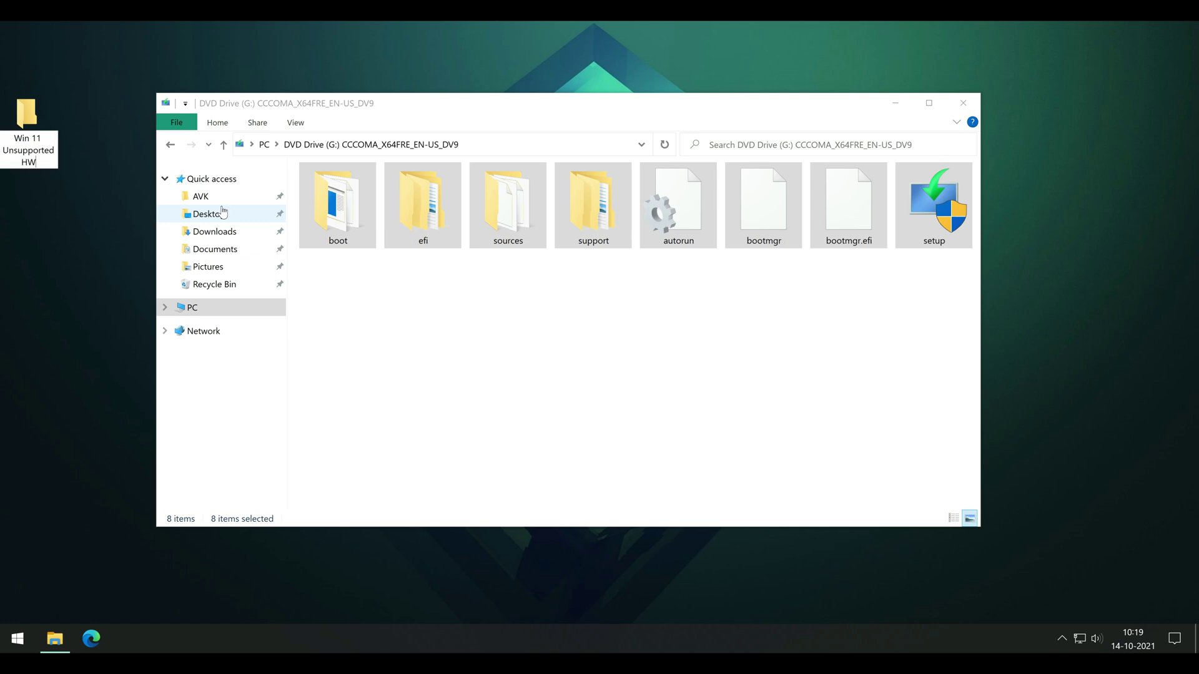
key("Return")
key("Return")
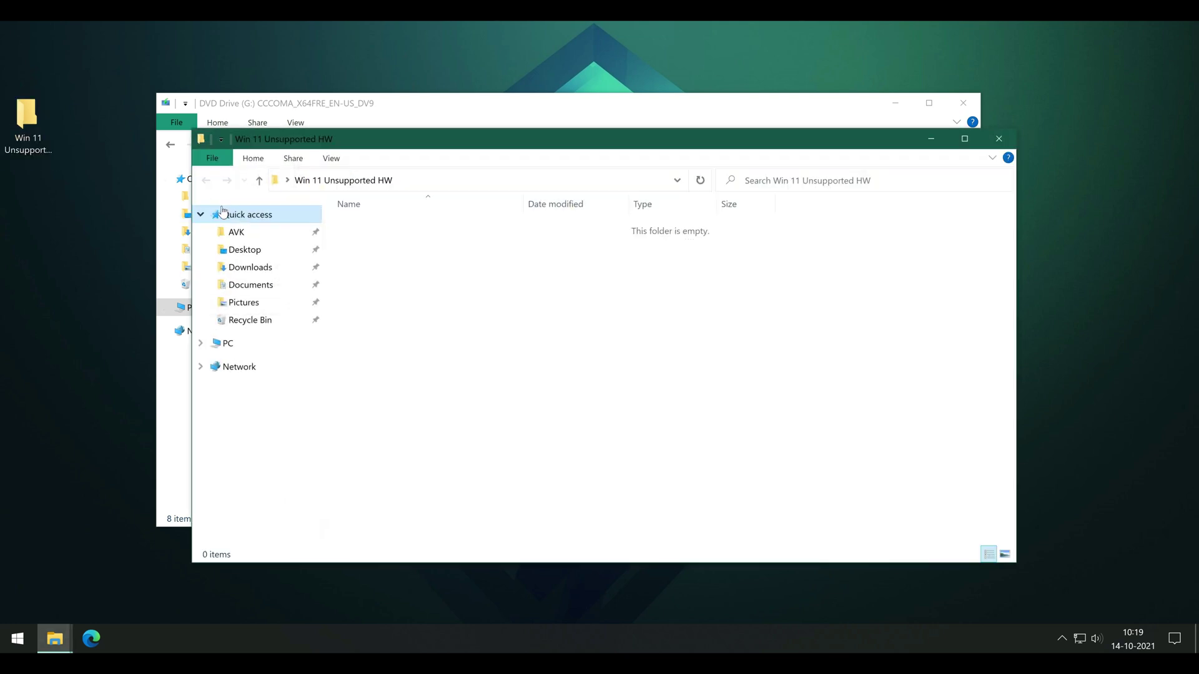
Paste the eight Windows 10 disc items into Win 11 Unsupported HW via TeraCopy and close the DVD Drive window
key("ctrl+v")
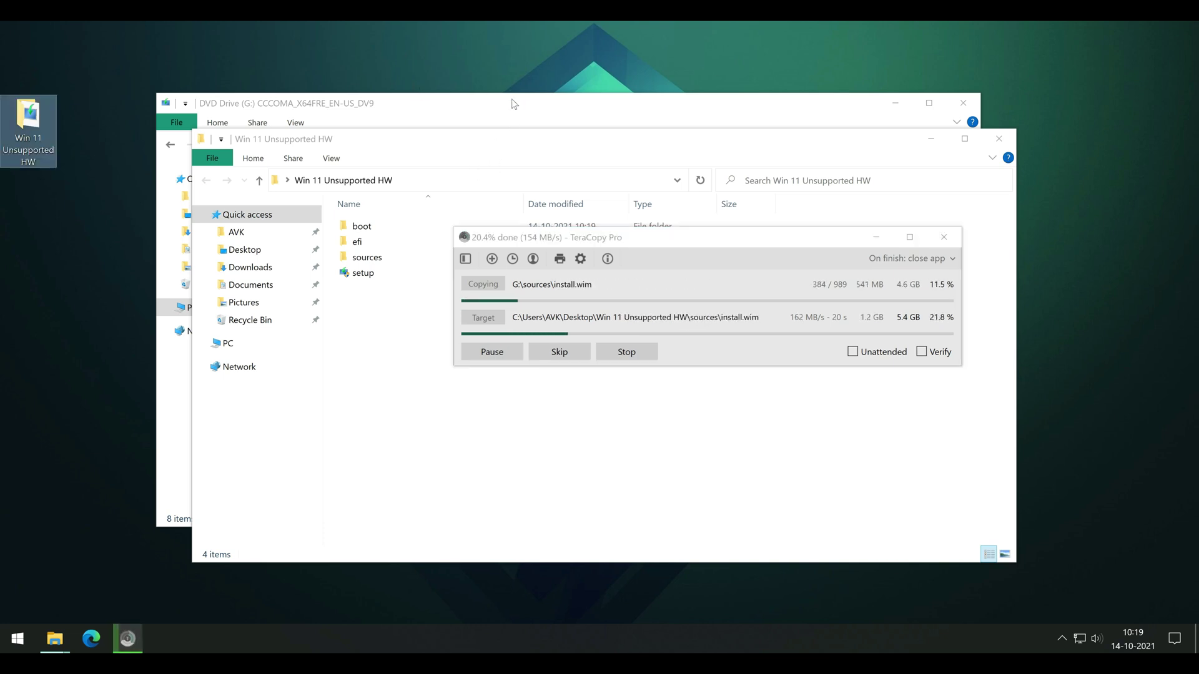
left_click_drag(514, 104, 446, 85)
left_click(900, 86)
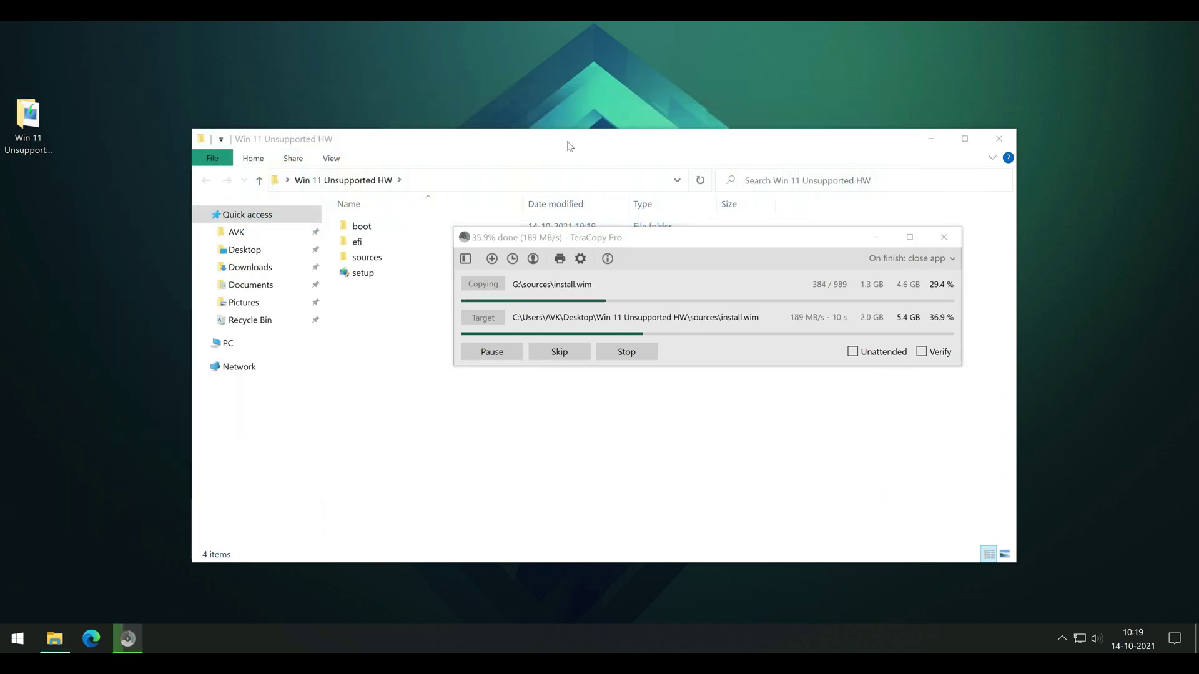
left_click_drag(568, 146, 670, 71)
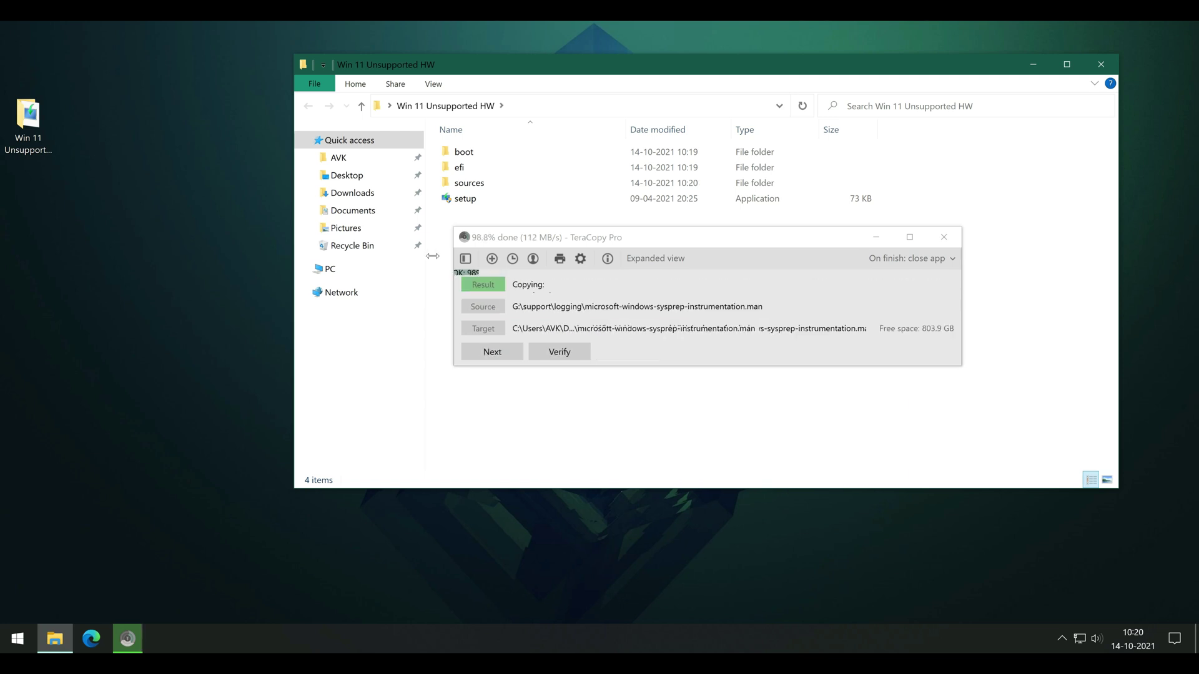
Eject DVD Drive (G:) from This PC
left_click(17, 638)
left_click(150, 145)
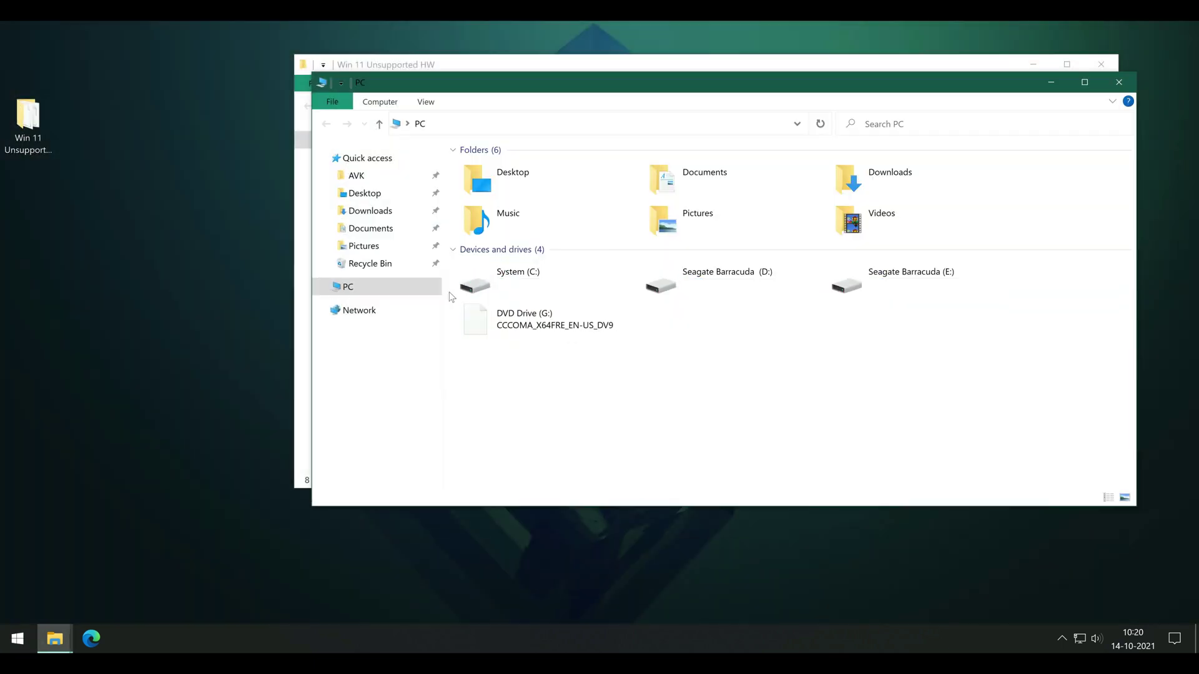
right_click(530, 328)
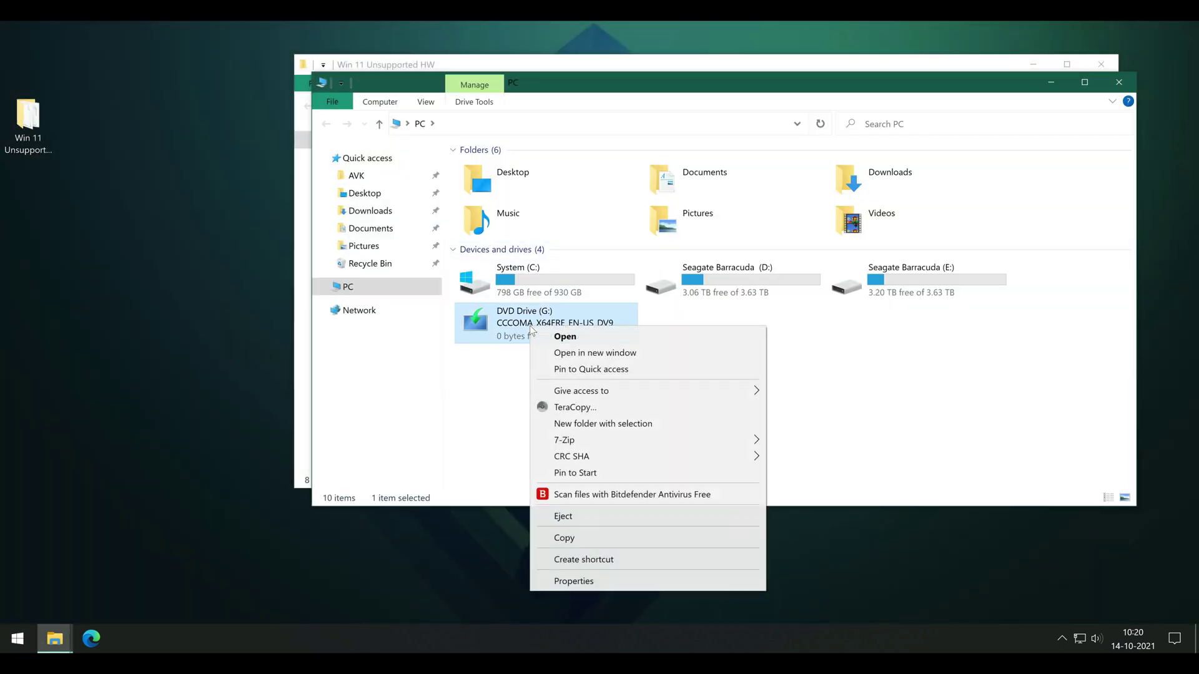
left_click(580, 517)
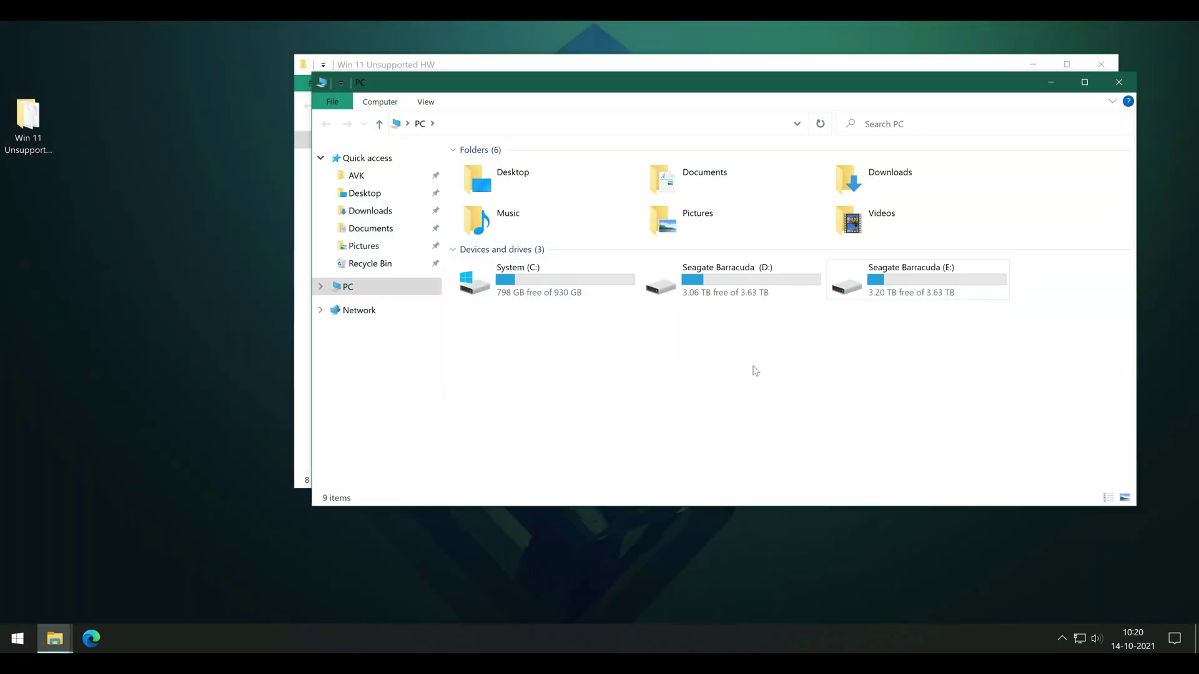
Mount Win11_English_x64 from Downloads as DVD Drive (F:)
double_click(859, 187)
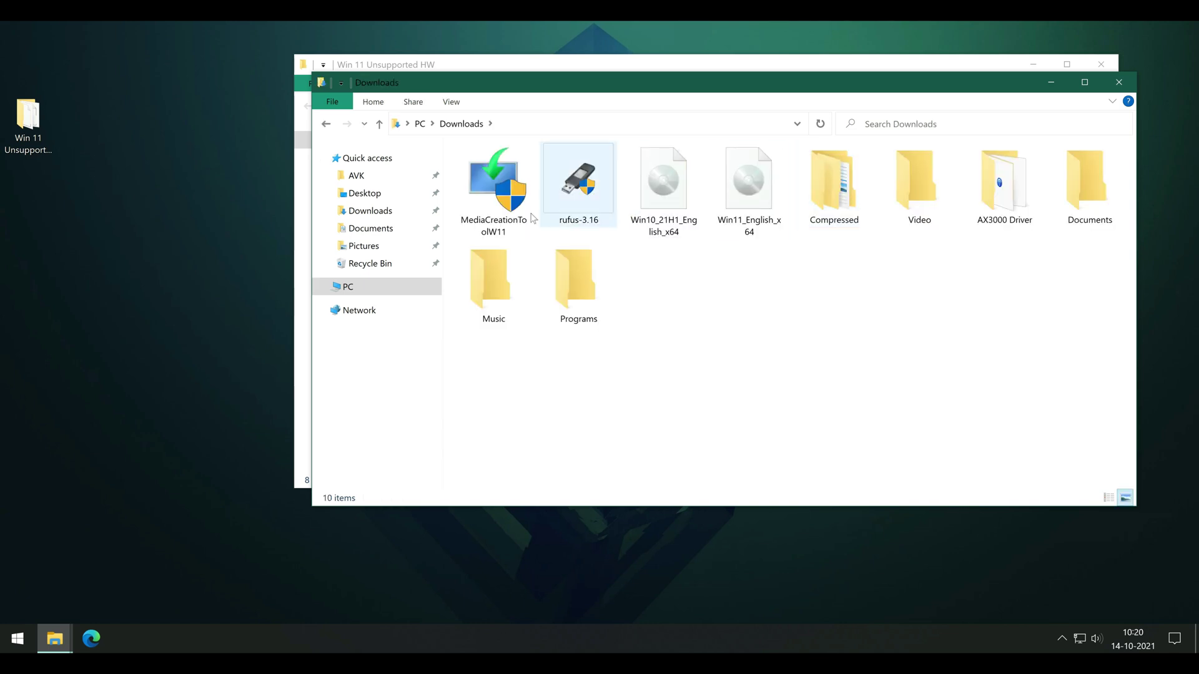
double_click(754, 171)
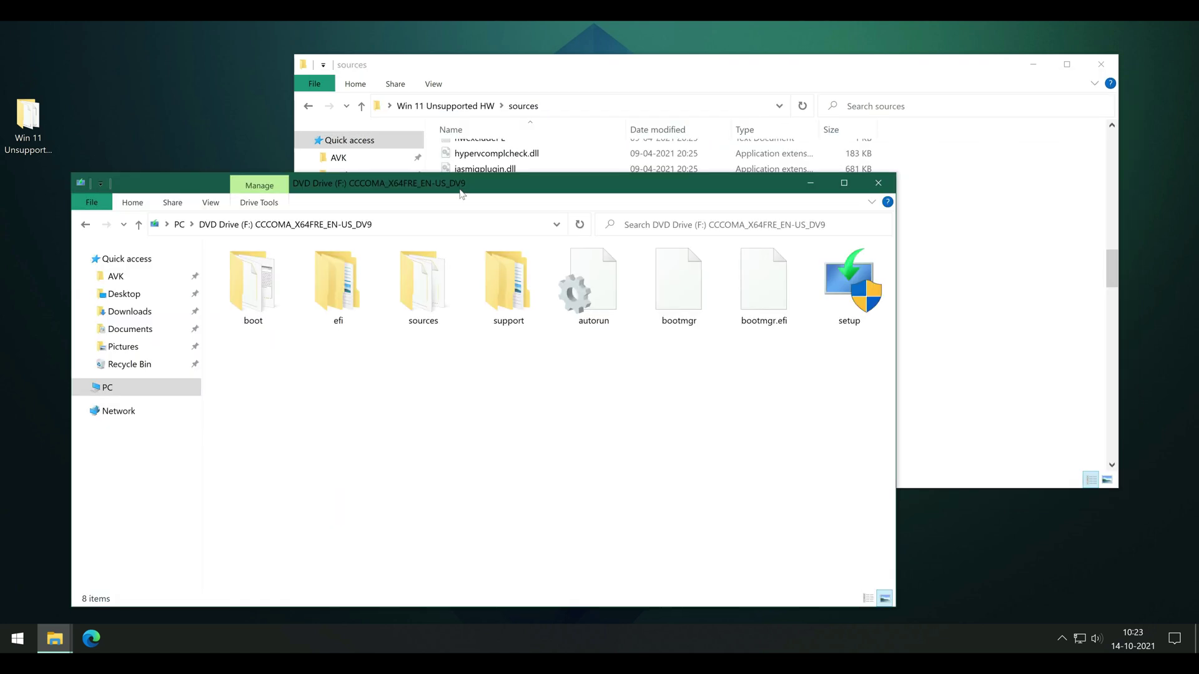
left_click_drag(461, 194, 462, 201)
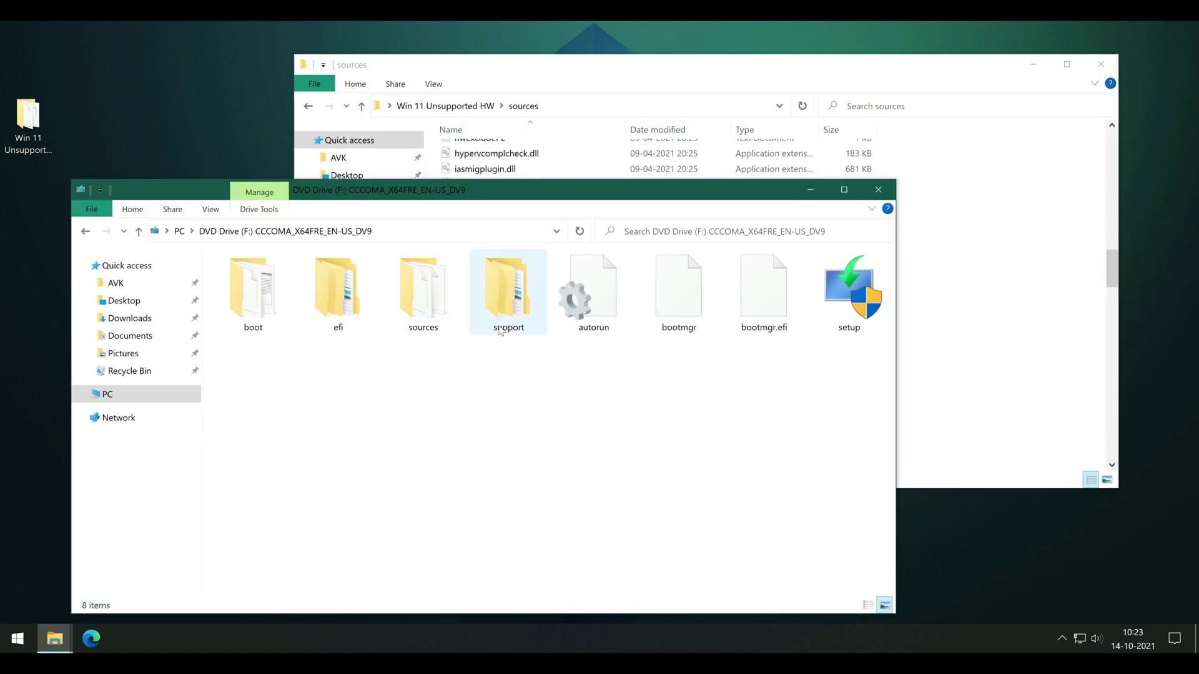
Copy install.wim from the F: sources folder into Win 11 Unsupported HW\sources
double_click(423, 293)
scroll(337, 454, "down", 14)
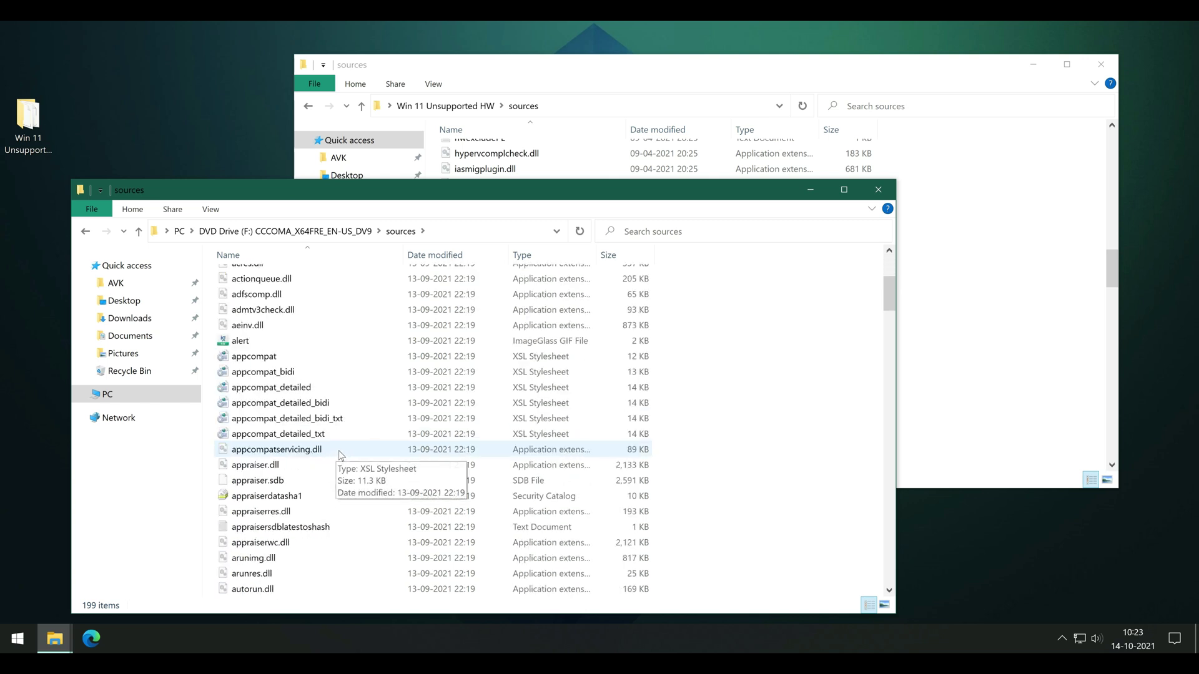
scroll(342, 454, "down", 7)
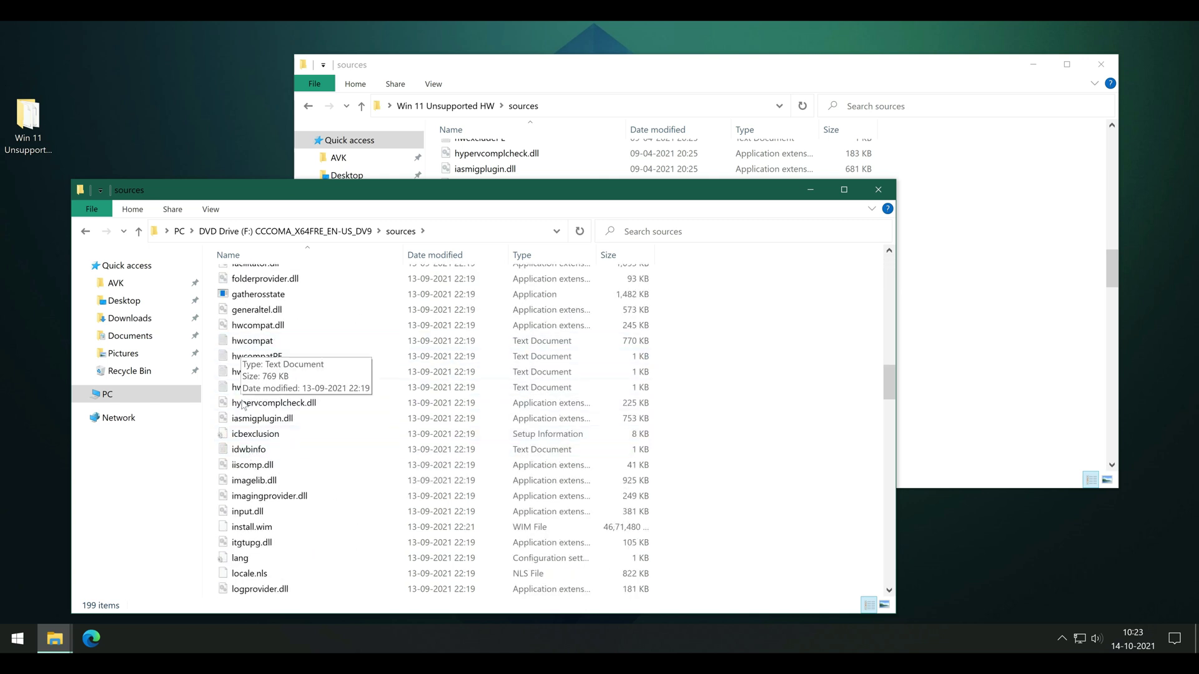
left_click(241, 530)
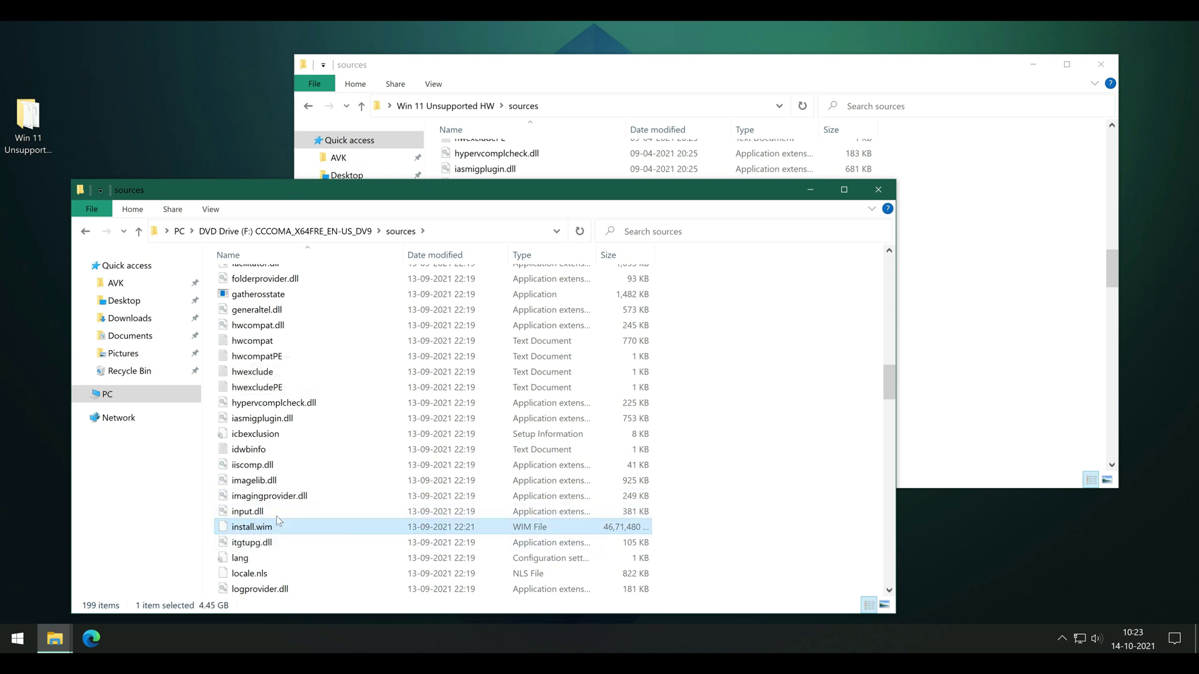
right_click(266, 530)
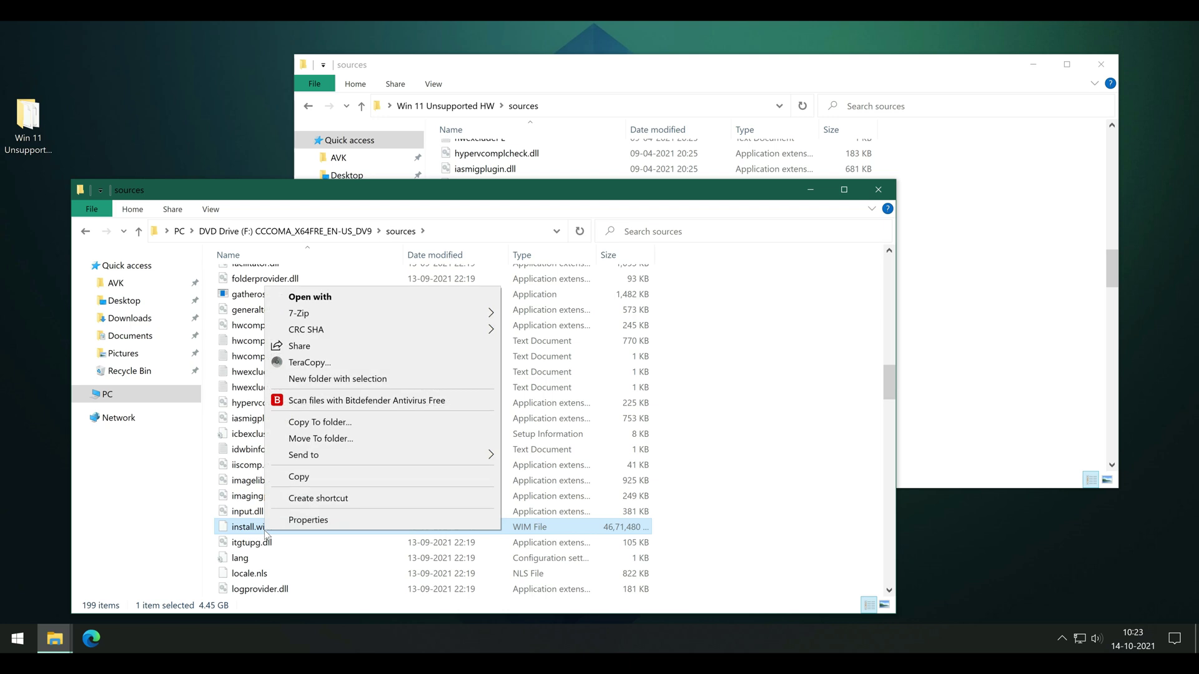
left_click(314, 480)
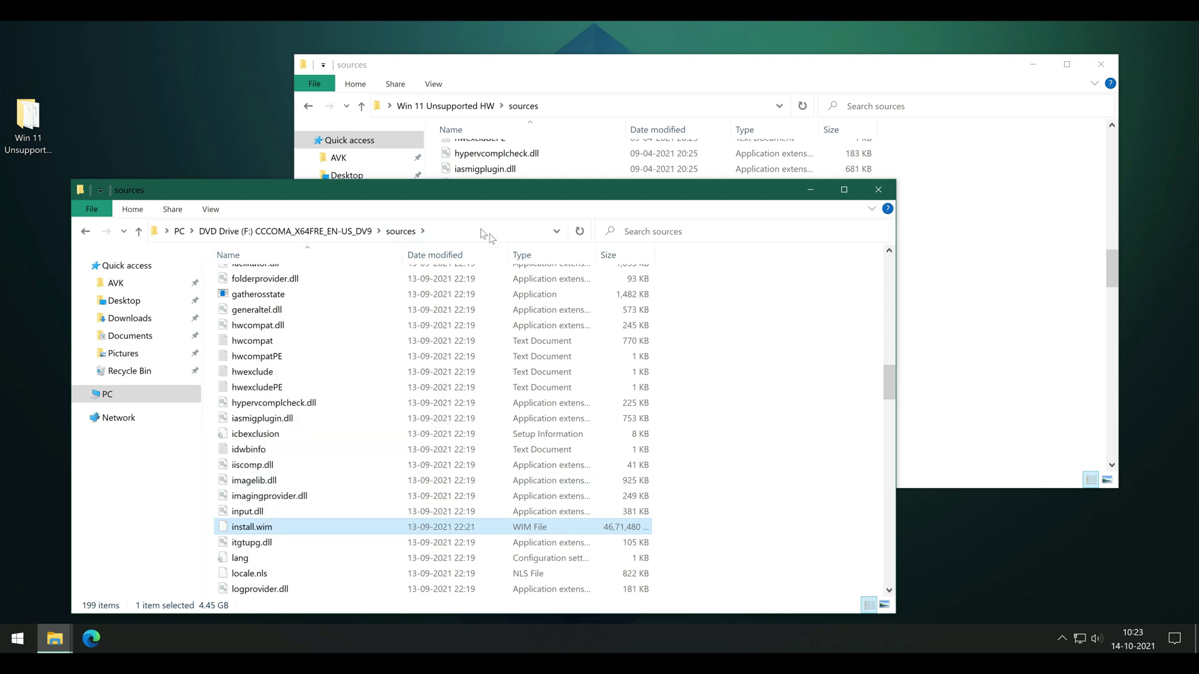
left_click_drag(287, 189, 187, 166)
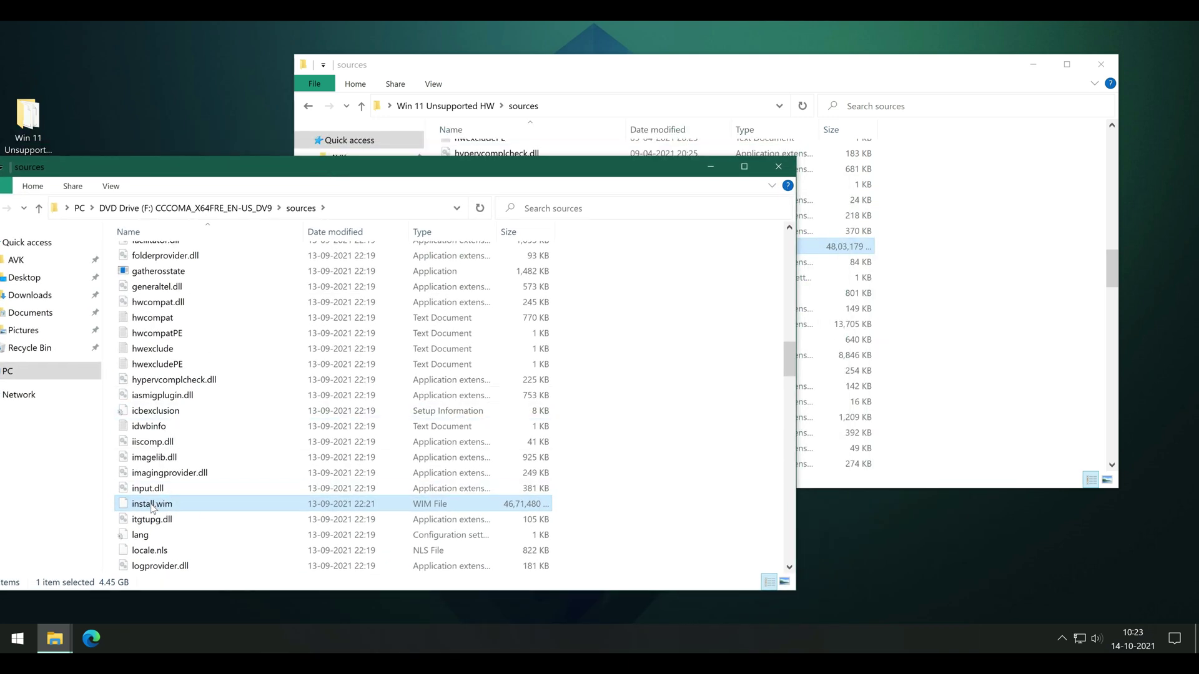
left_click_drag(151, 509, 977, 332)
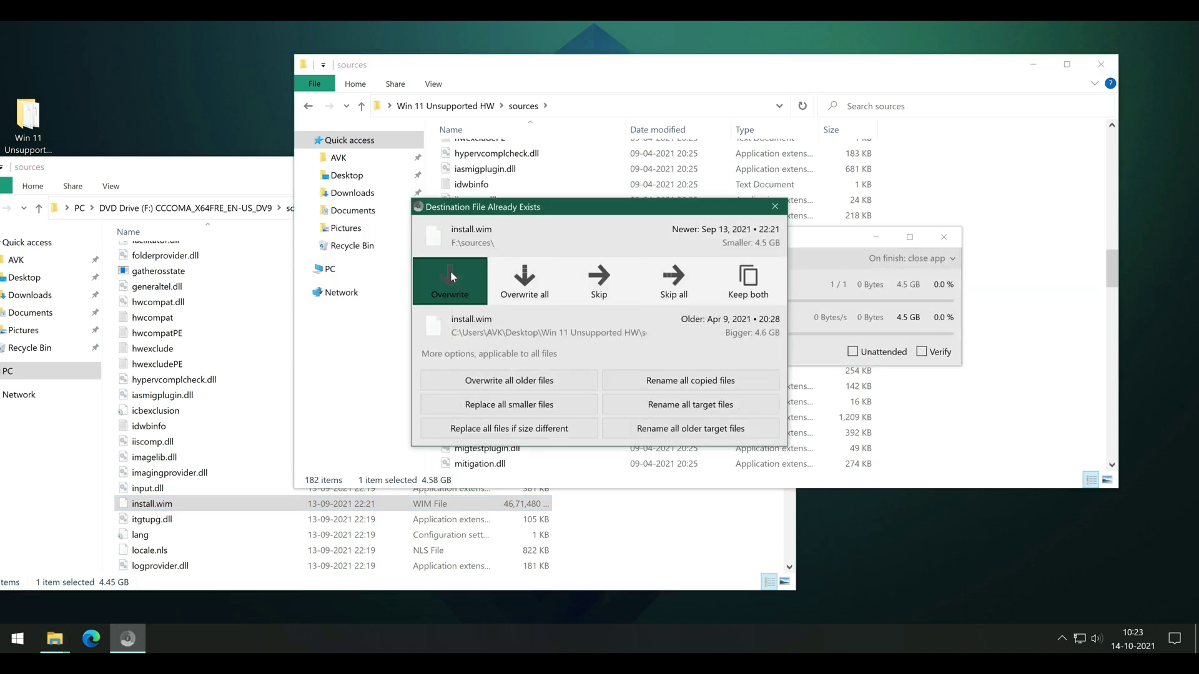
Overwrite the older install.wim with the newer 4.5 GB Windows 11 one and close the disc's sources window
left_click(450, 274)
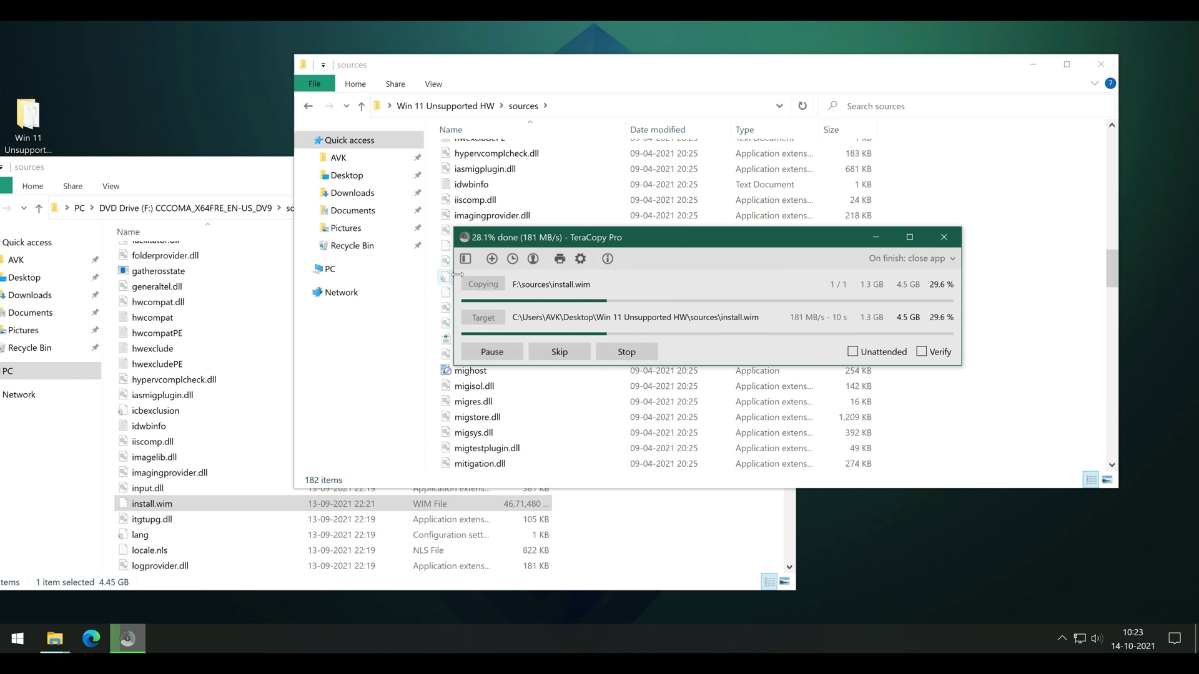
left_click(243, 173)
left_click(774, 166)
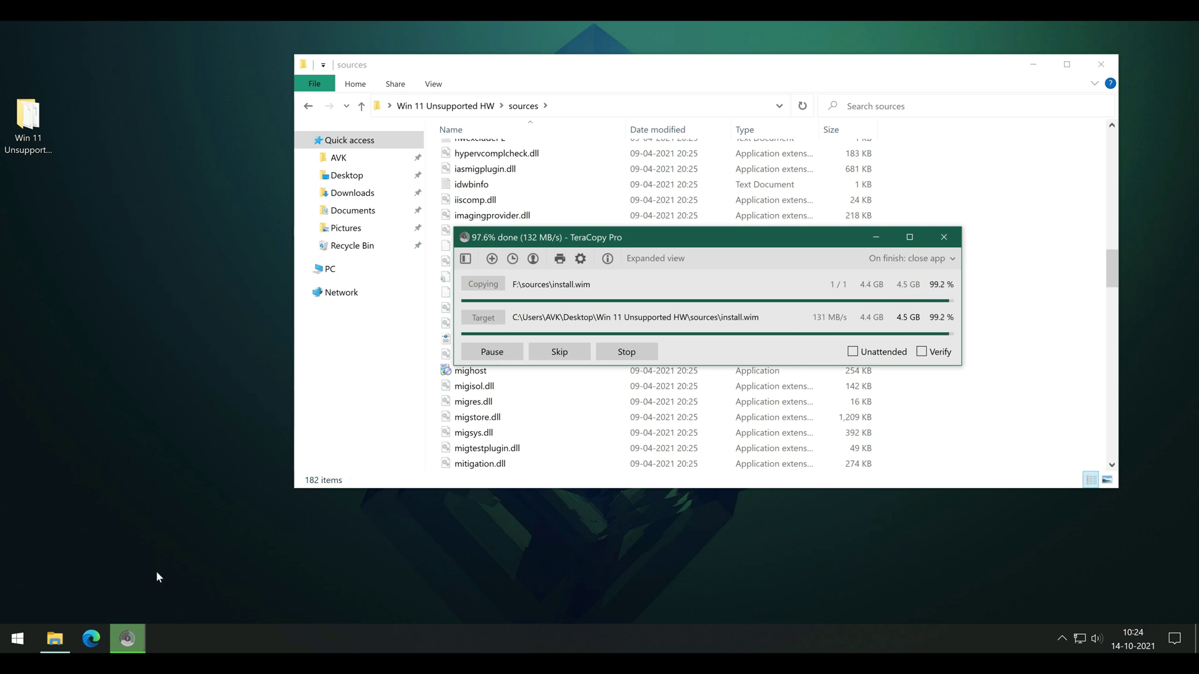
Close the Win 11 sources window and eject the mounted Windows 11 image from This PC
left_click(1101, 64)
left_click(17, 638)
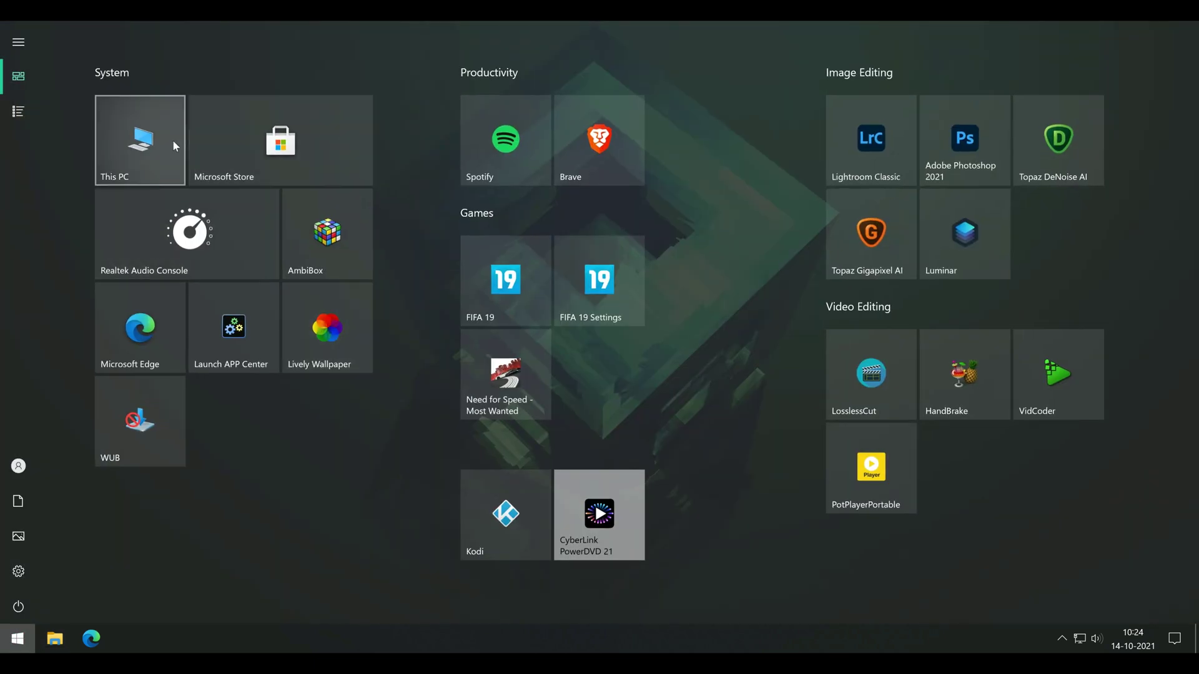
left_click(172, 140)
right_click(194, 407)
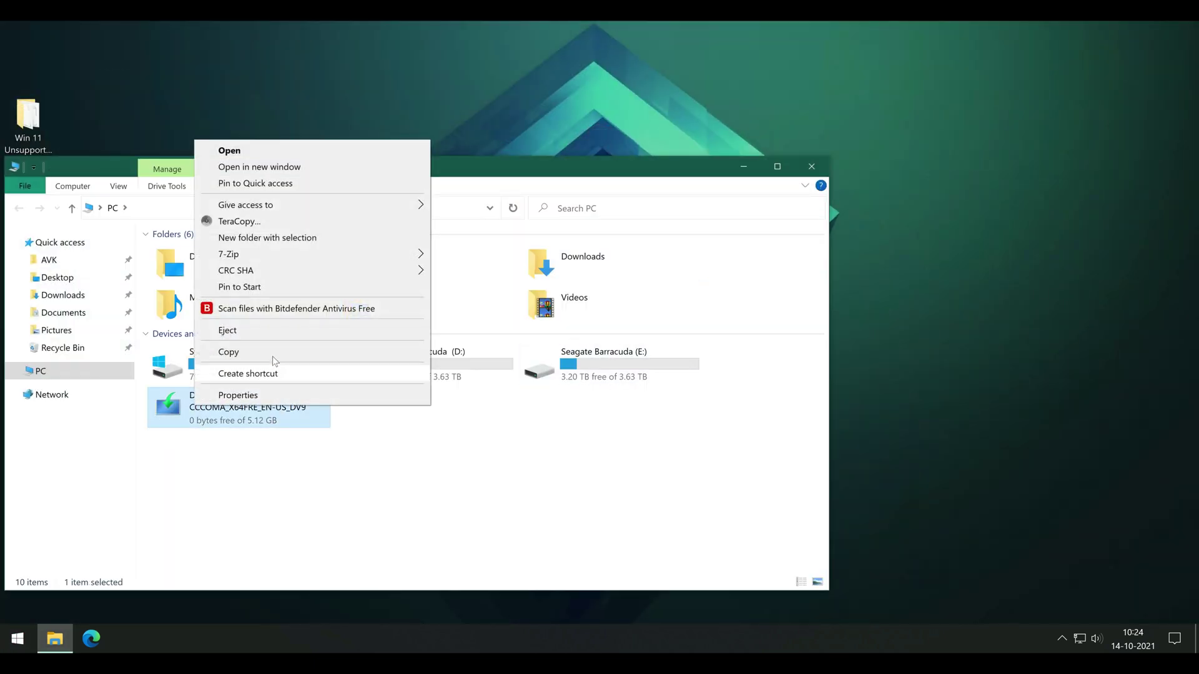
left_click(250, 330)
left_click(811, 166)
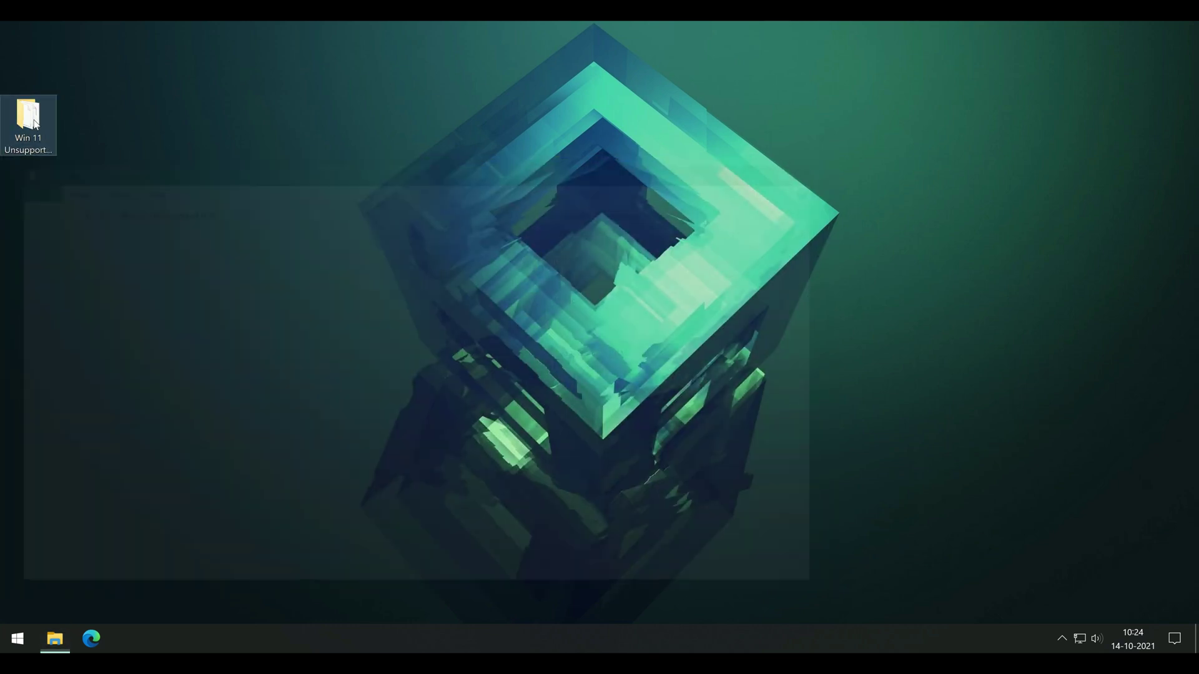
Refresh the Win 11 Unsupported HW folder and run setup from it
double_click(28, 118)
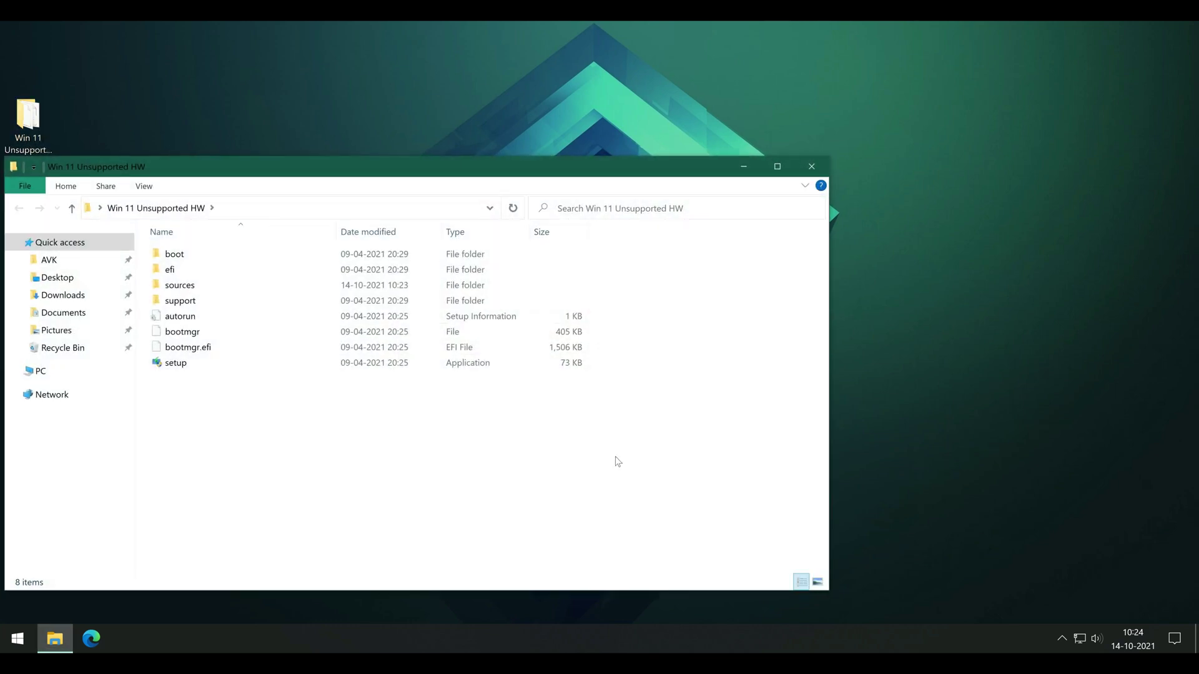
right_click(638, 431)
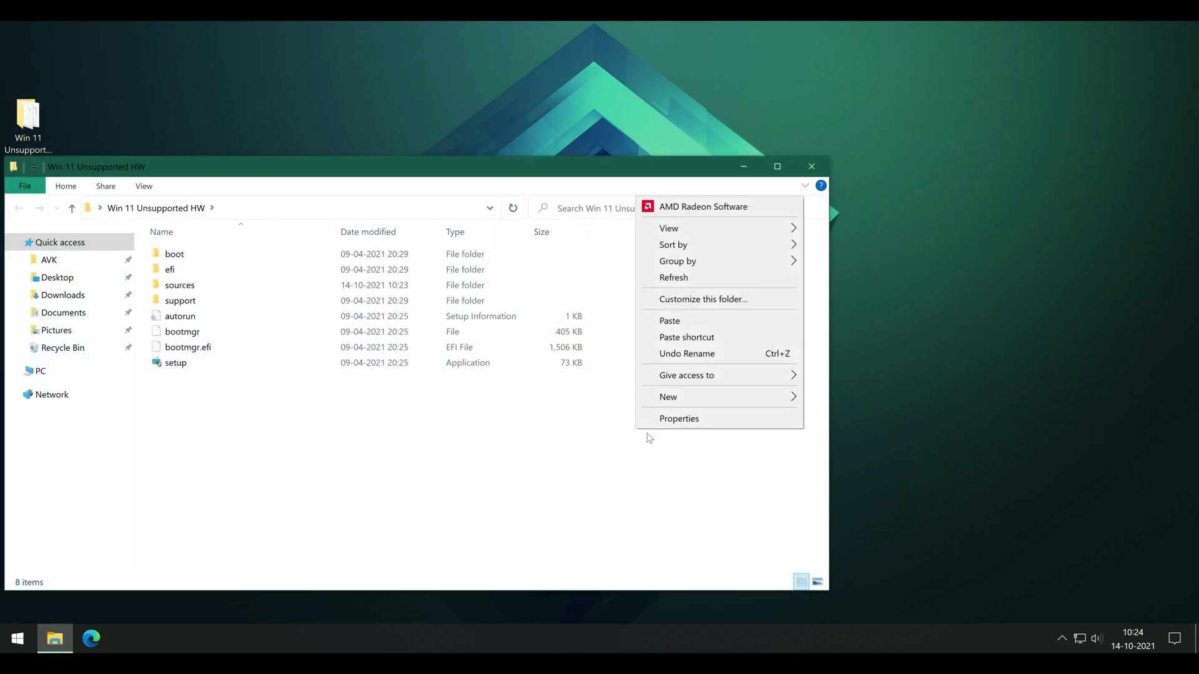
left_click(676, 278)
double_click(161, 363)
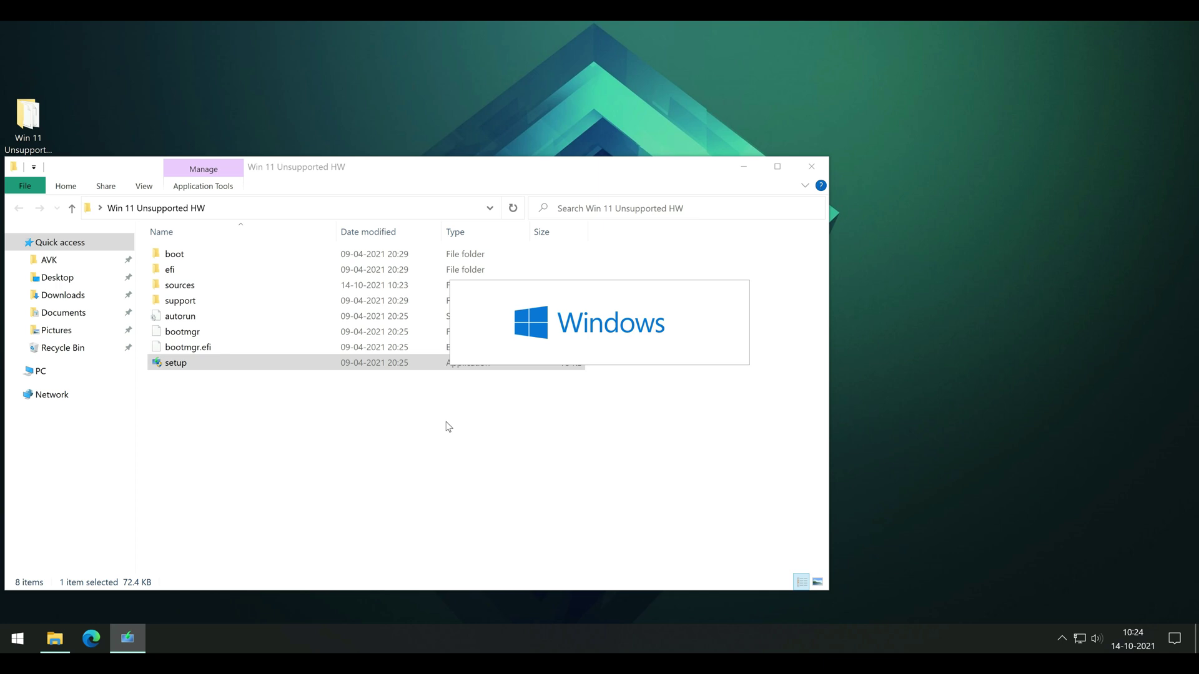
Close the leftover Explorer window and move the Setup window higher on screen
left_click(306, 164)
left_click(813, 167)
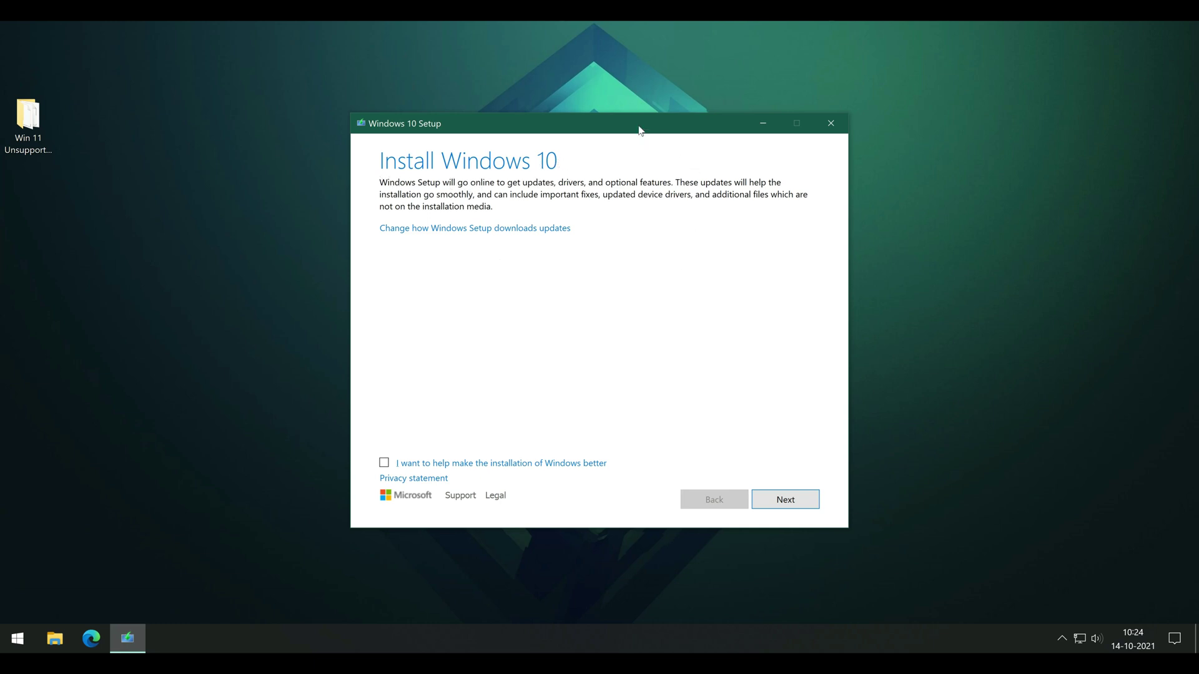
left_click_drag(639, 130, 652, 75)
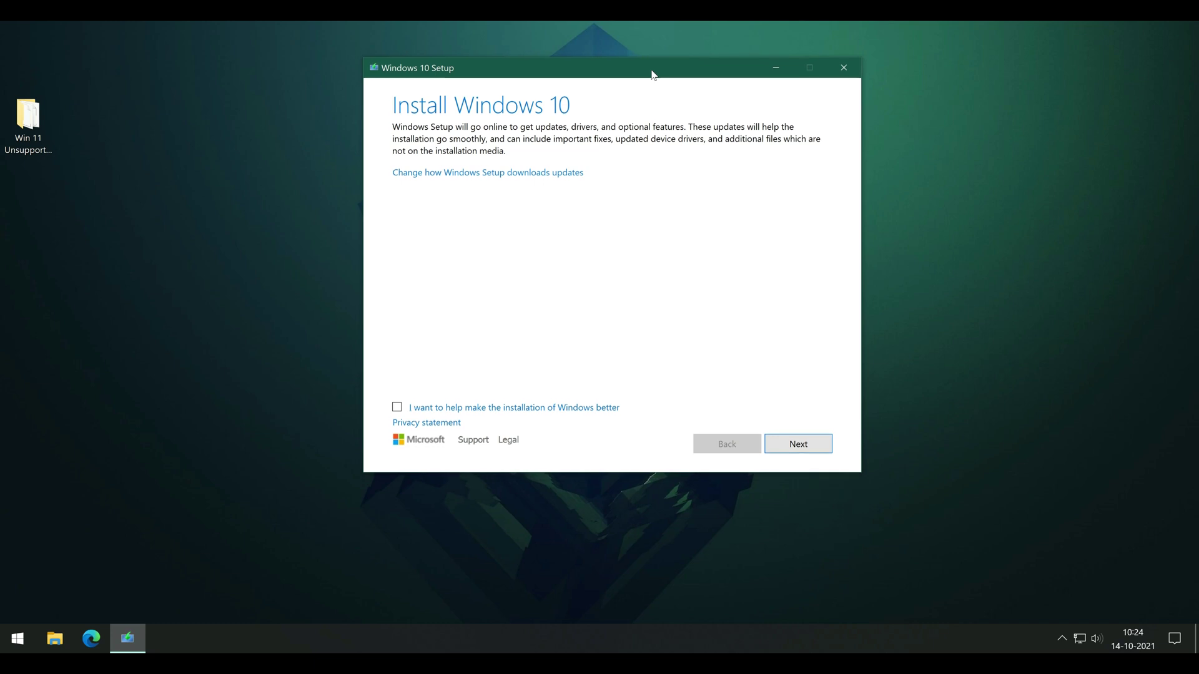
Choose 'Not right now' for setup updates, continue, and accept the license terms
left_click(551, 180)
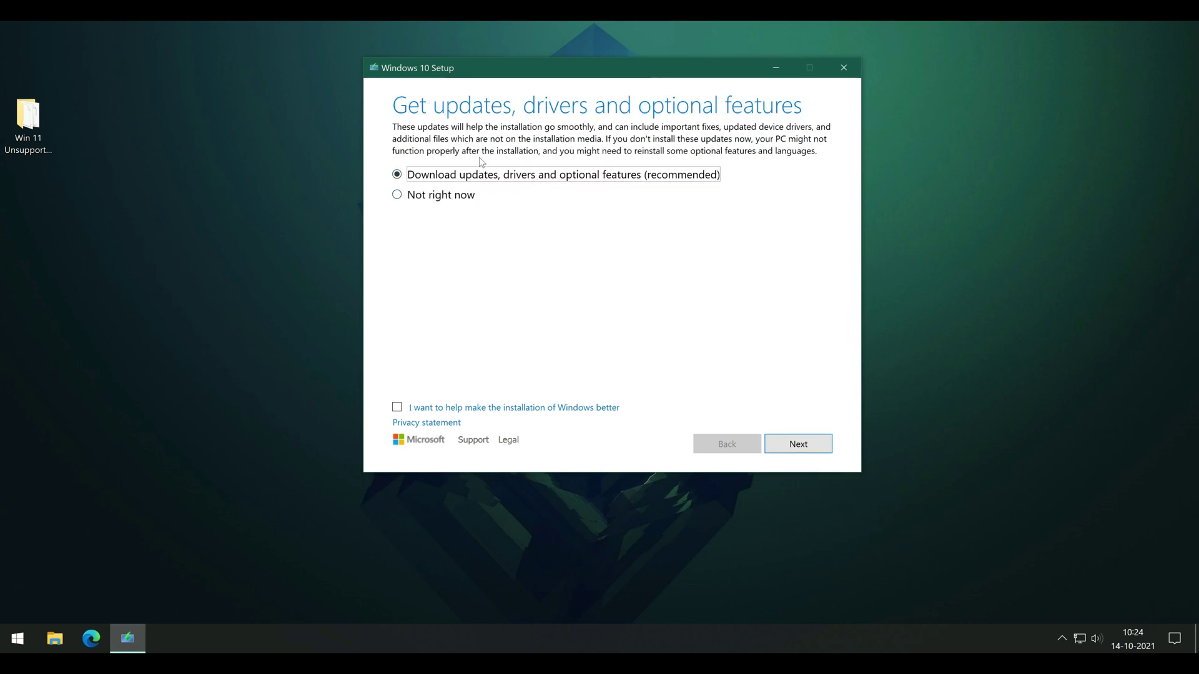
left_click(397, 195)
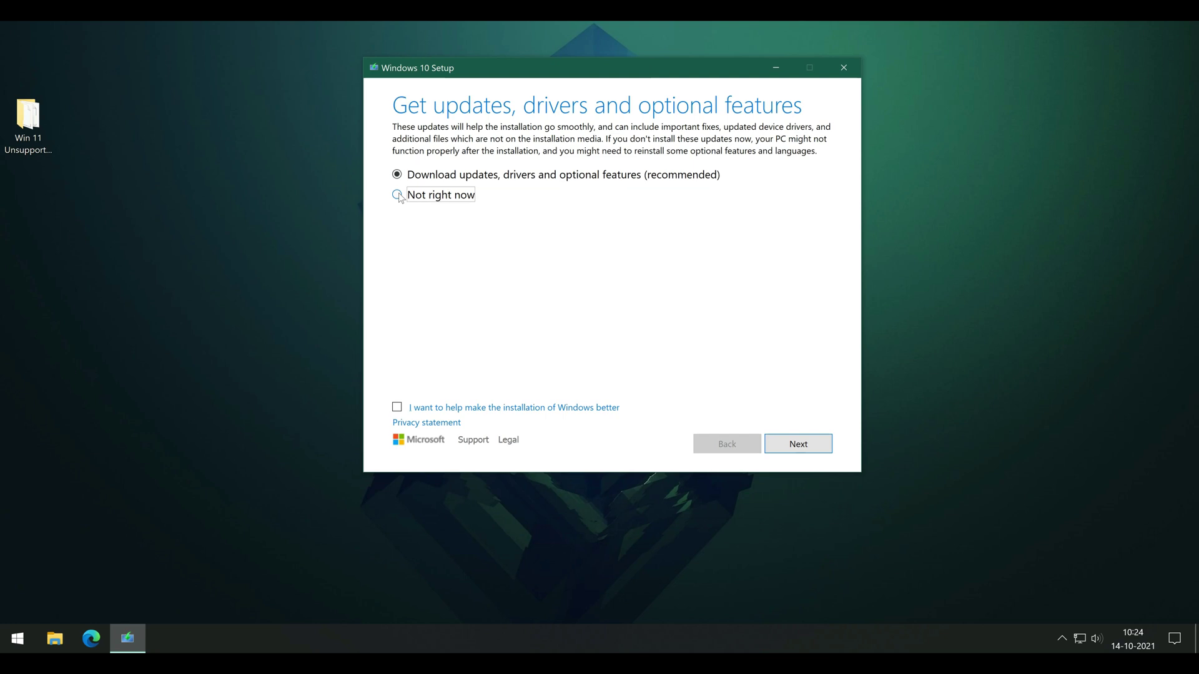
left_click(797, 445)
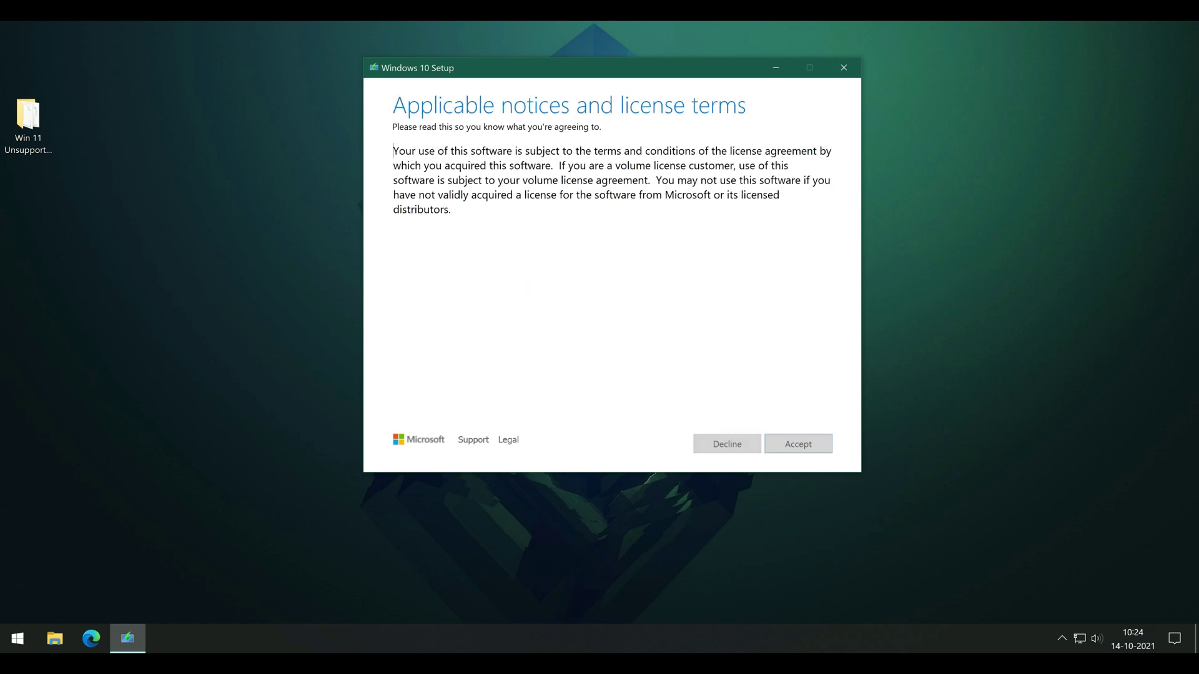
left_click(795, 447)
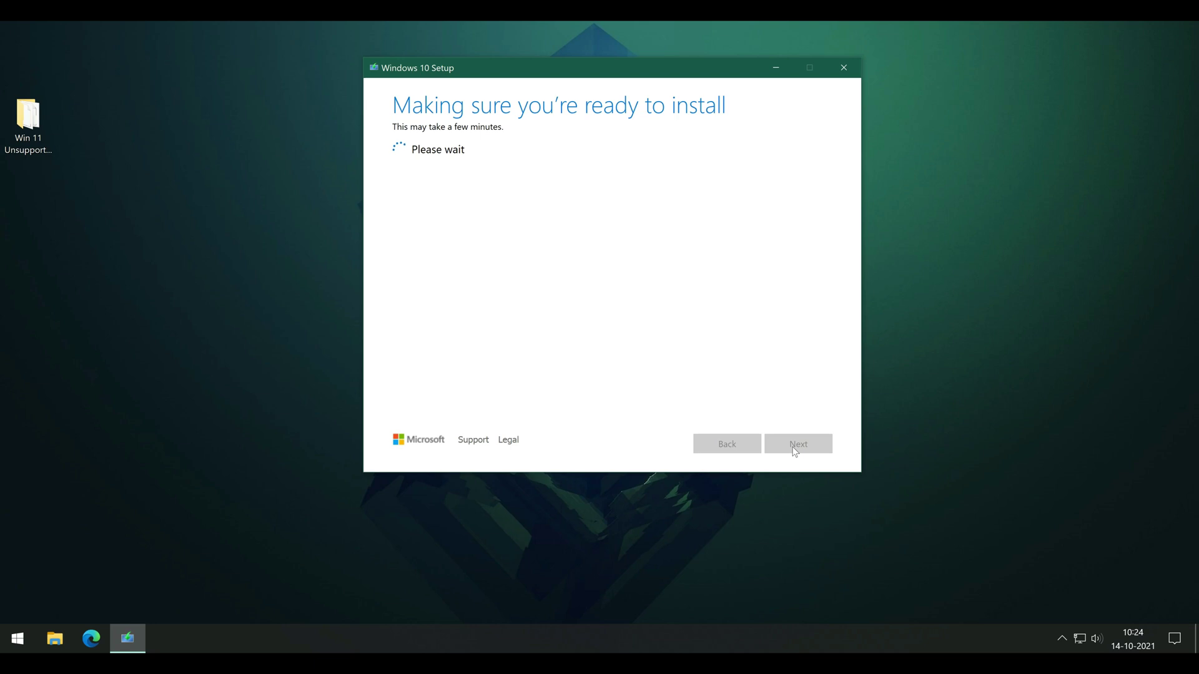